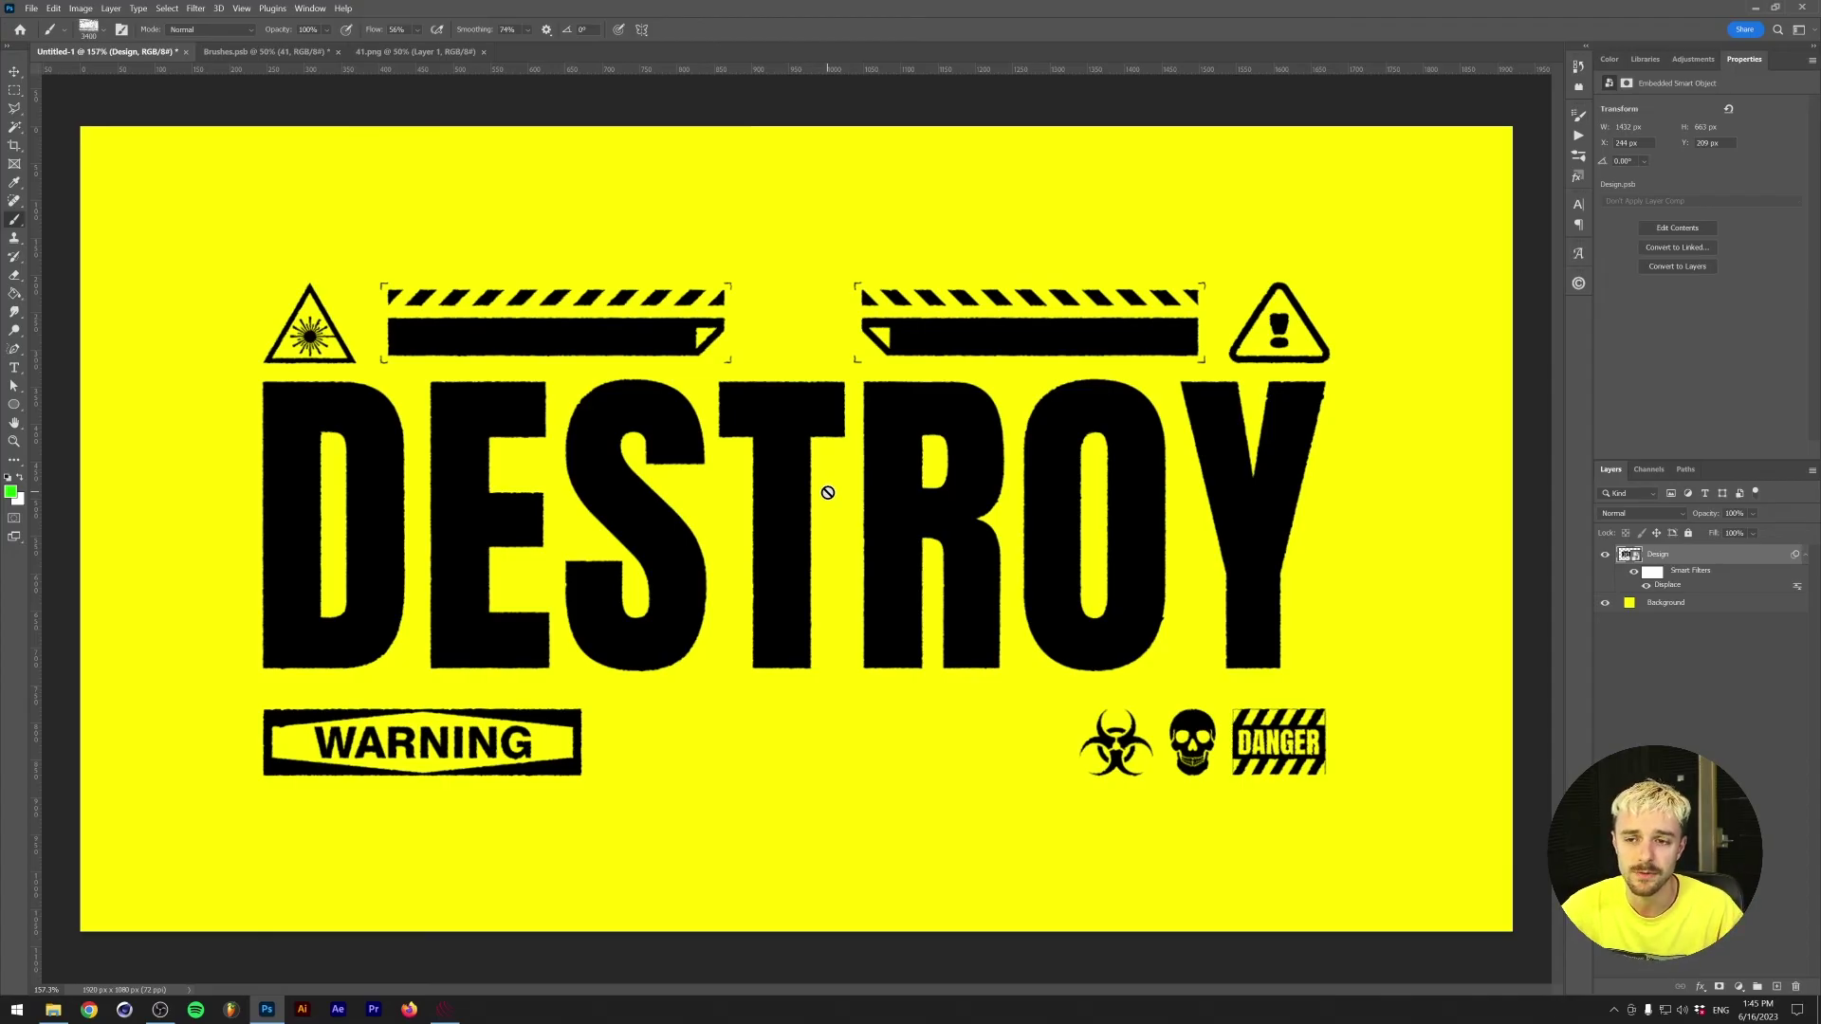
Inspect the displaced letter edges of the DESTROY design up close and add a layer mask to the Design layer
{"action": "scroll", "coordinate": [674, 450], "scroll_direction": "up", "scroll_amount": 10}
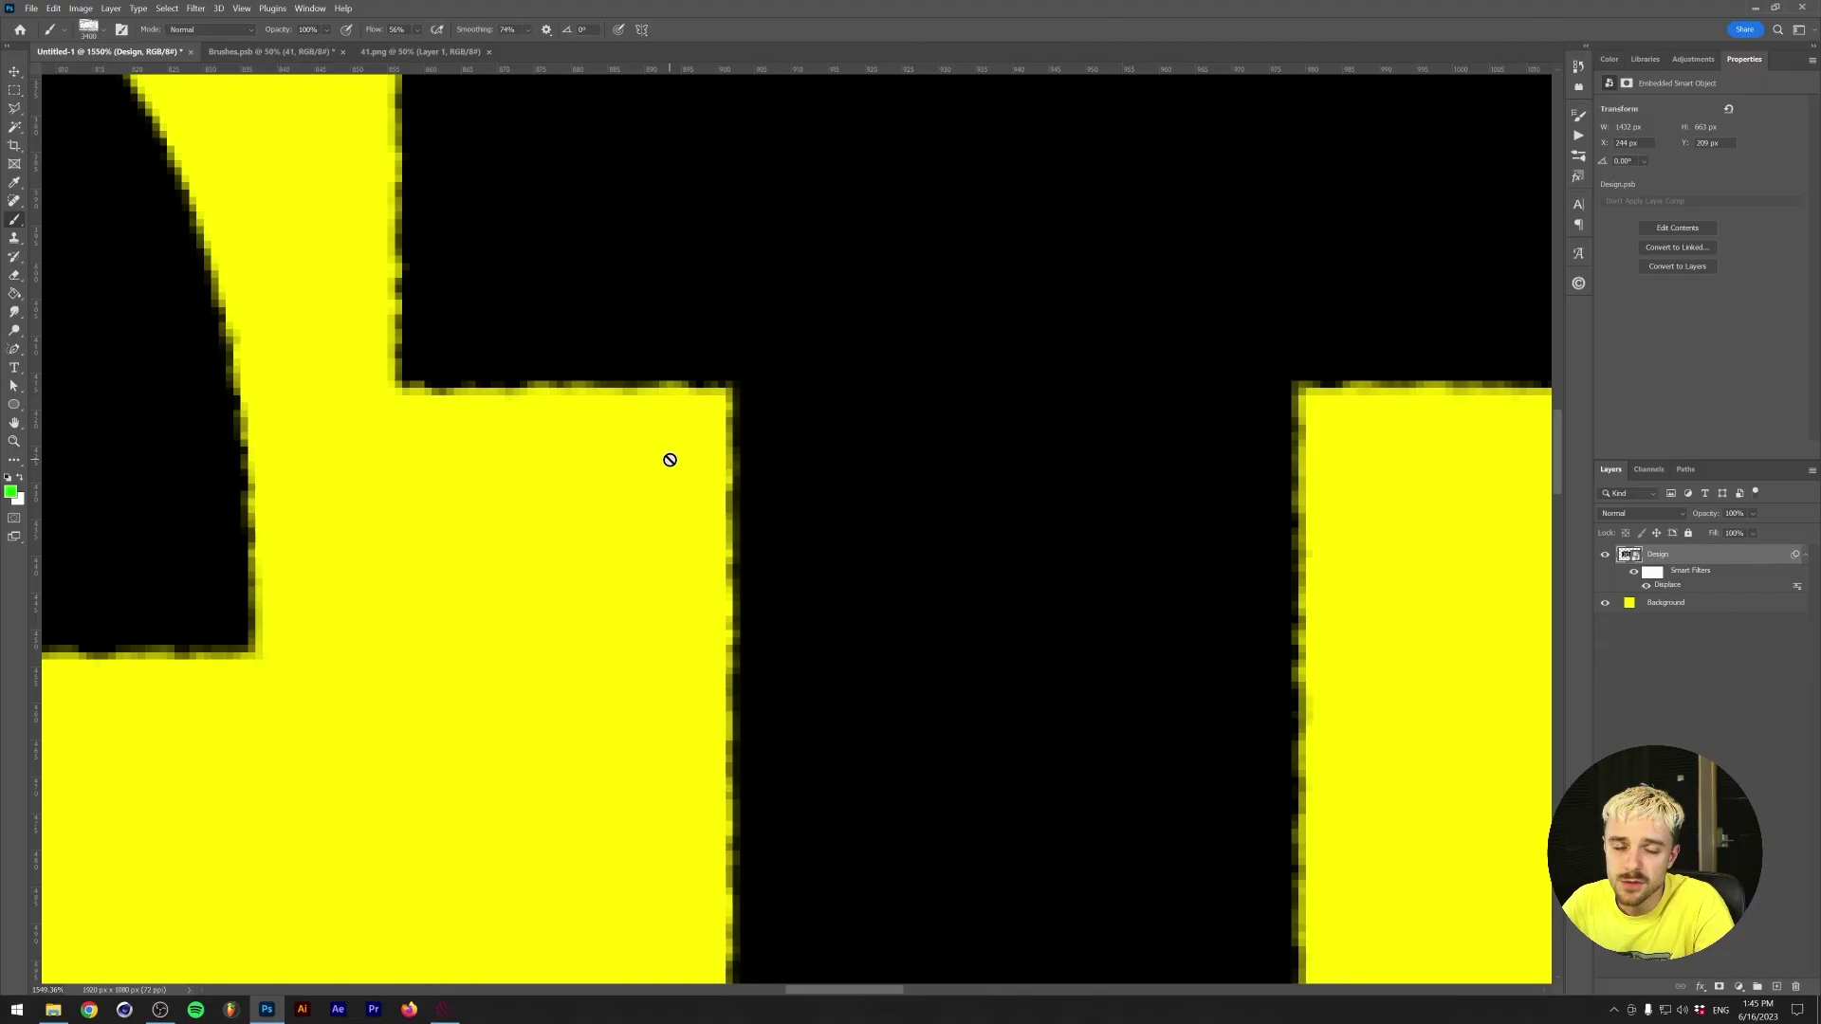
{"action": "scroll", "coordinate": [669, 460], "scroll_direction": "down", "scroll_amount": 10}
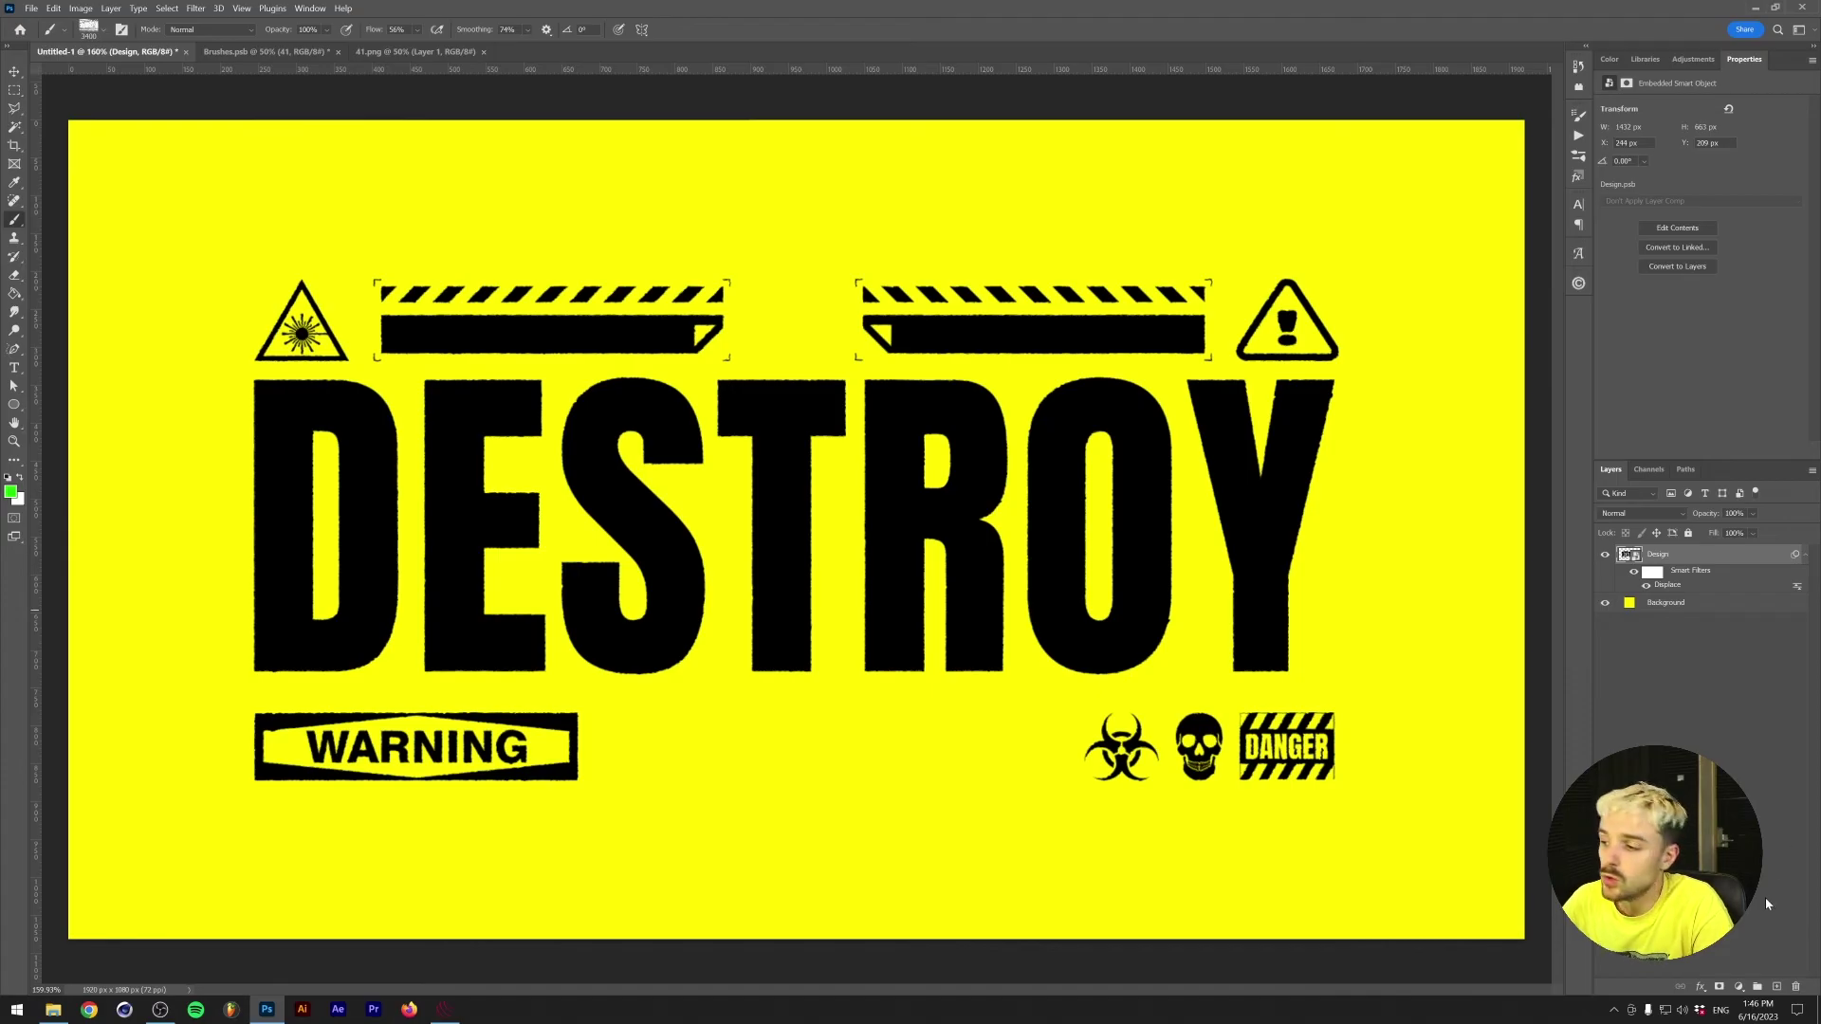
{"action": "left_click", "coordinate": [1719, 990]}
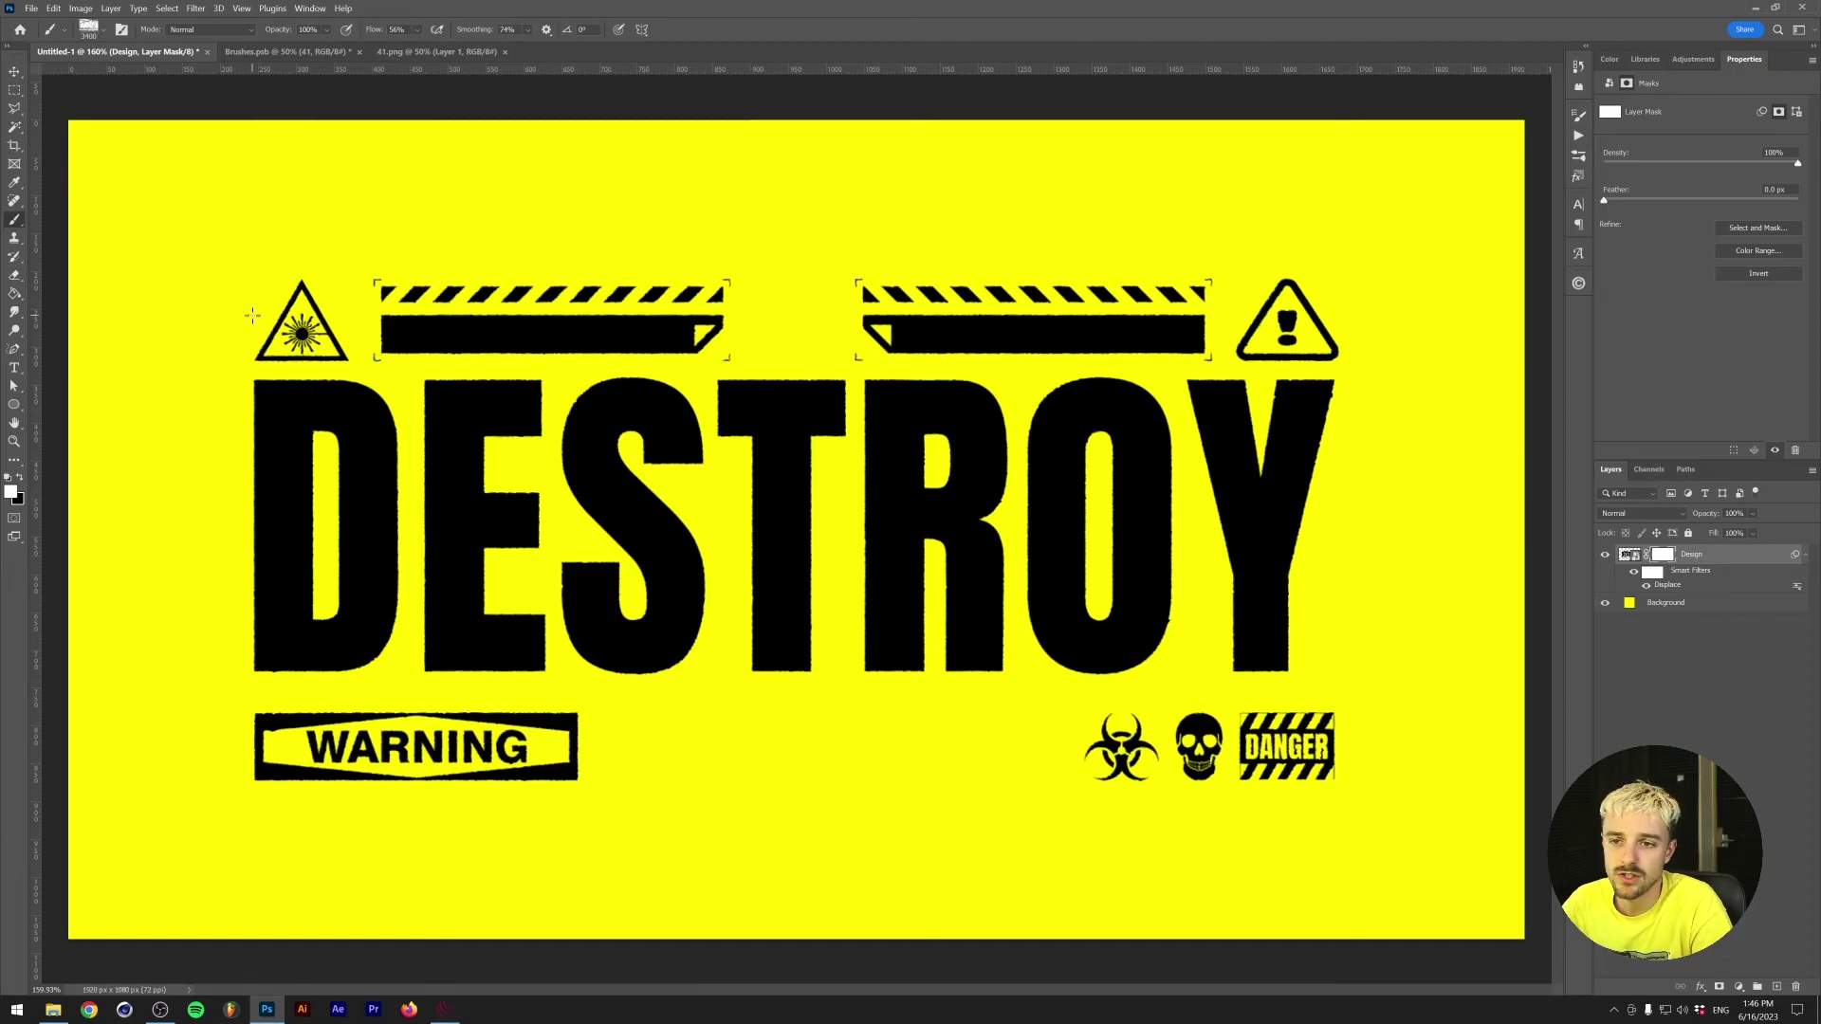
Choose a round brush from the General Brushes and paint a wavy black stroke across the Design layer's mask
{"action": "left_click", "coordinate": [95, 30]}
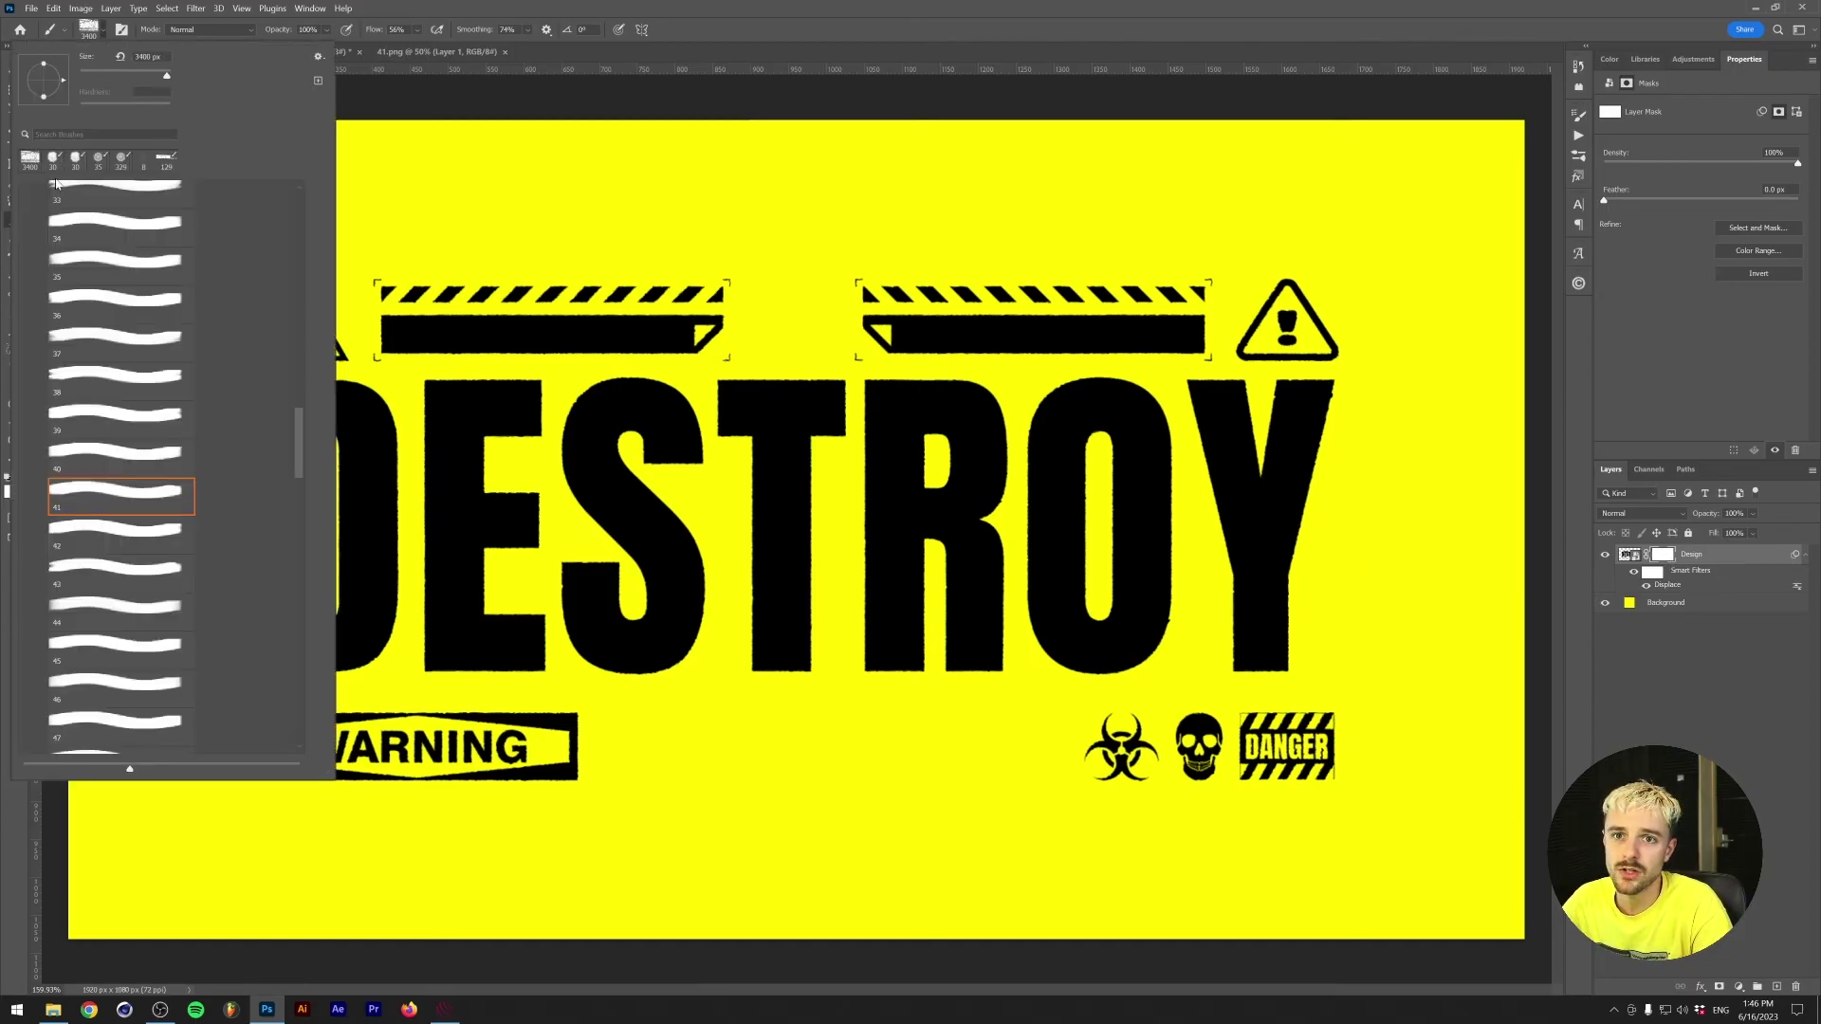
{"action": "left_click_drag", "start_coordinate": [298, 428], "coordinate": [300, 190]}
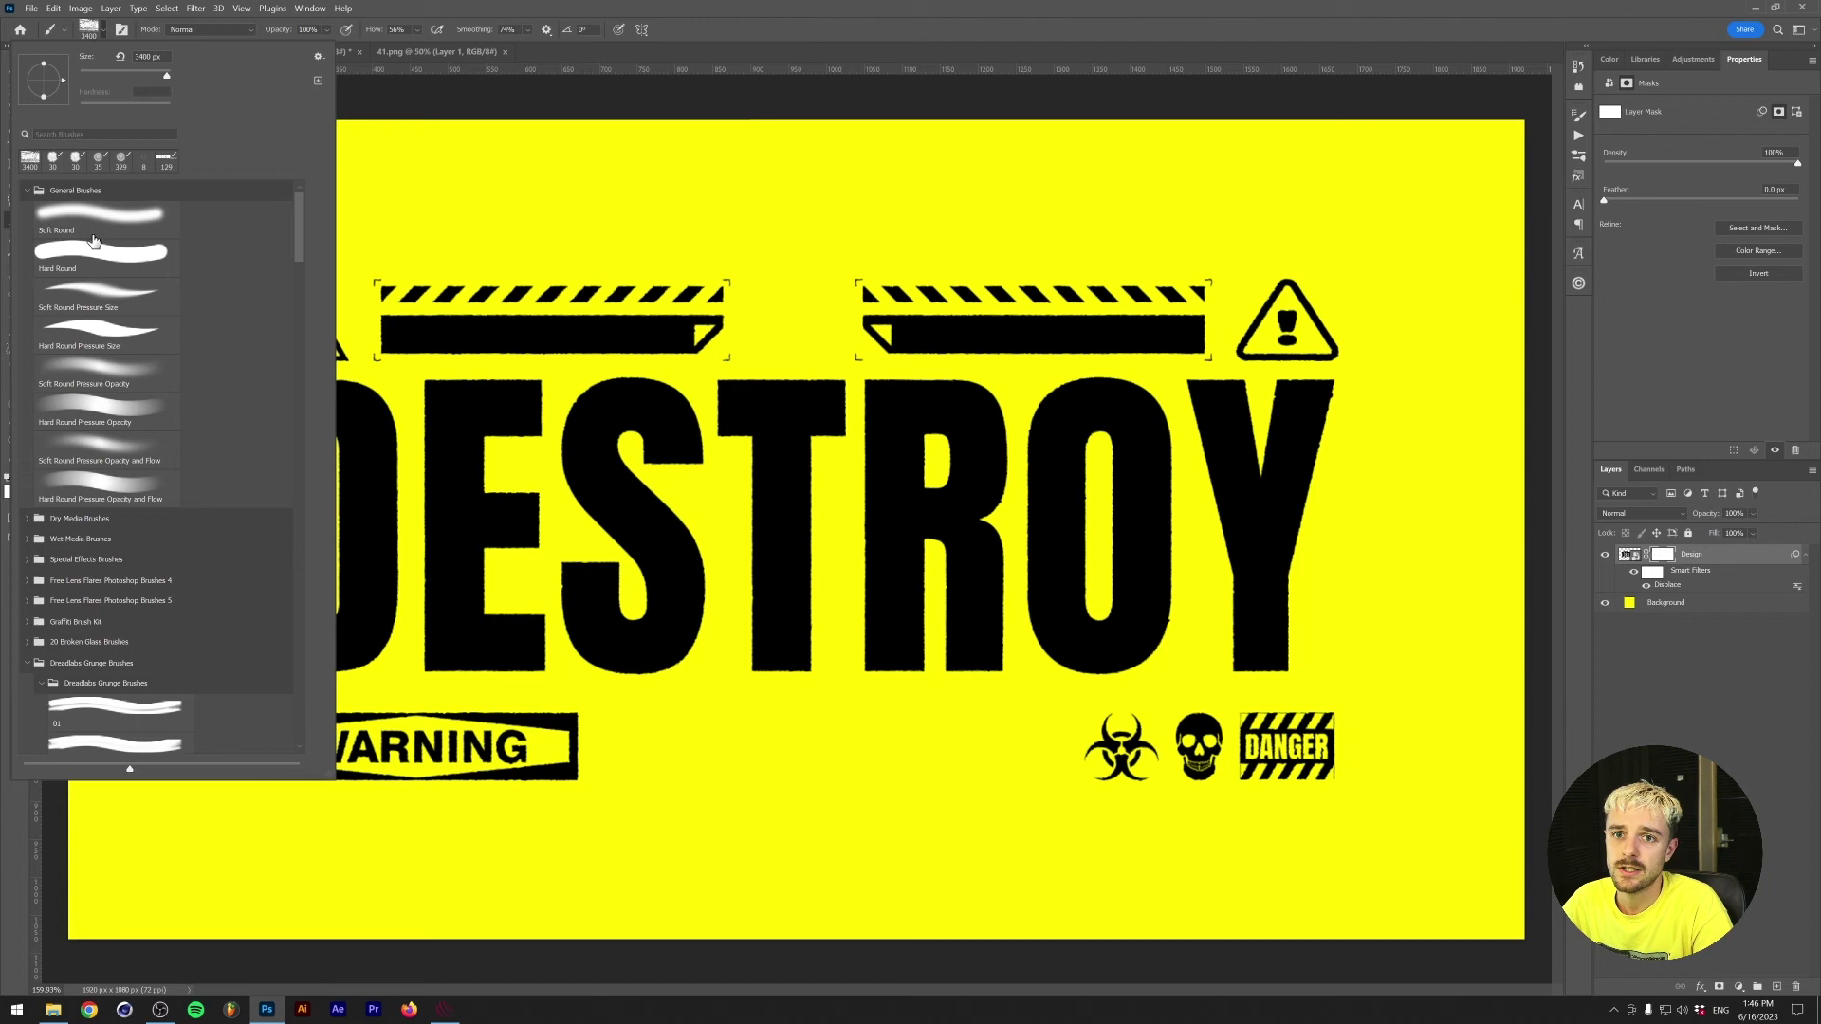
{"action": "double_click", "coordinate": [93, 241]}
{"action": "mouse_move", "coordinate": [460, 200]}
{"action": "left_mouse_down"}
{"action": "mouse_move", "coordinate": [599, 572]}
{"action": "mouse_move", "coordinate": [876, 479]}
{"action": "mouse_move", "coordinate": [1204, 137]}
{"action": "mouse_move", "coordinate": [1494, 628]}
{"action": "mouse_move", "coordinate": [1465, 815]}
{"action": "left_mouse_up"}
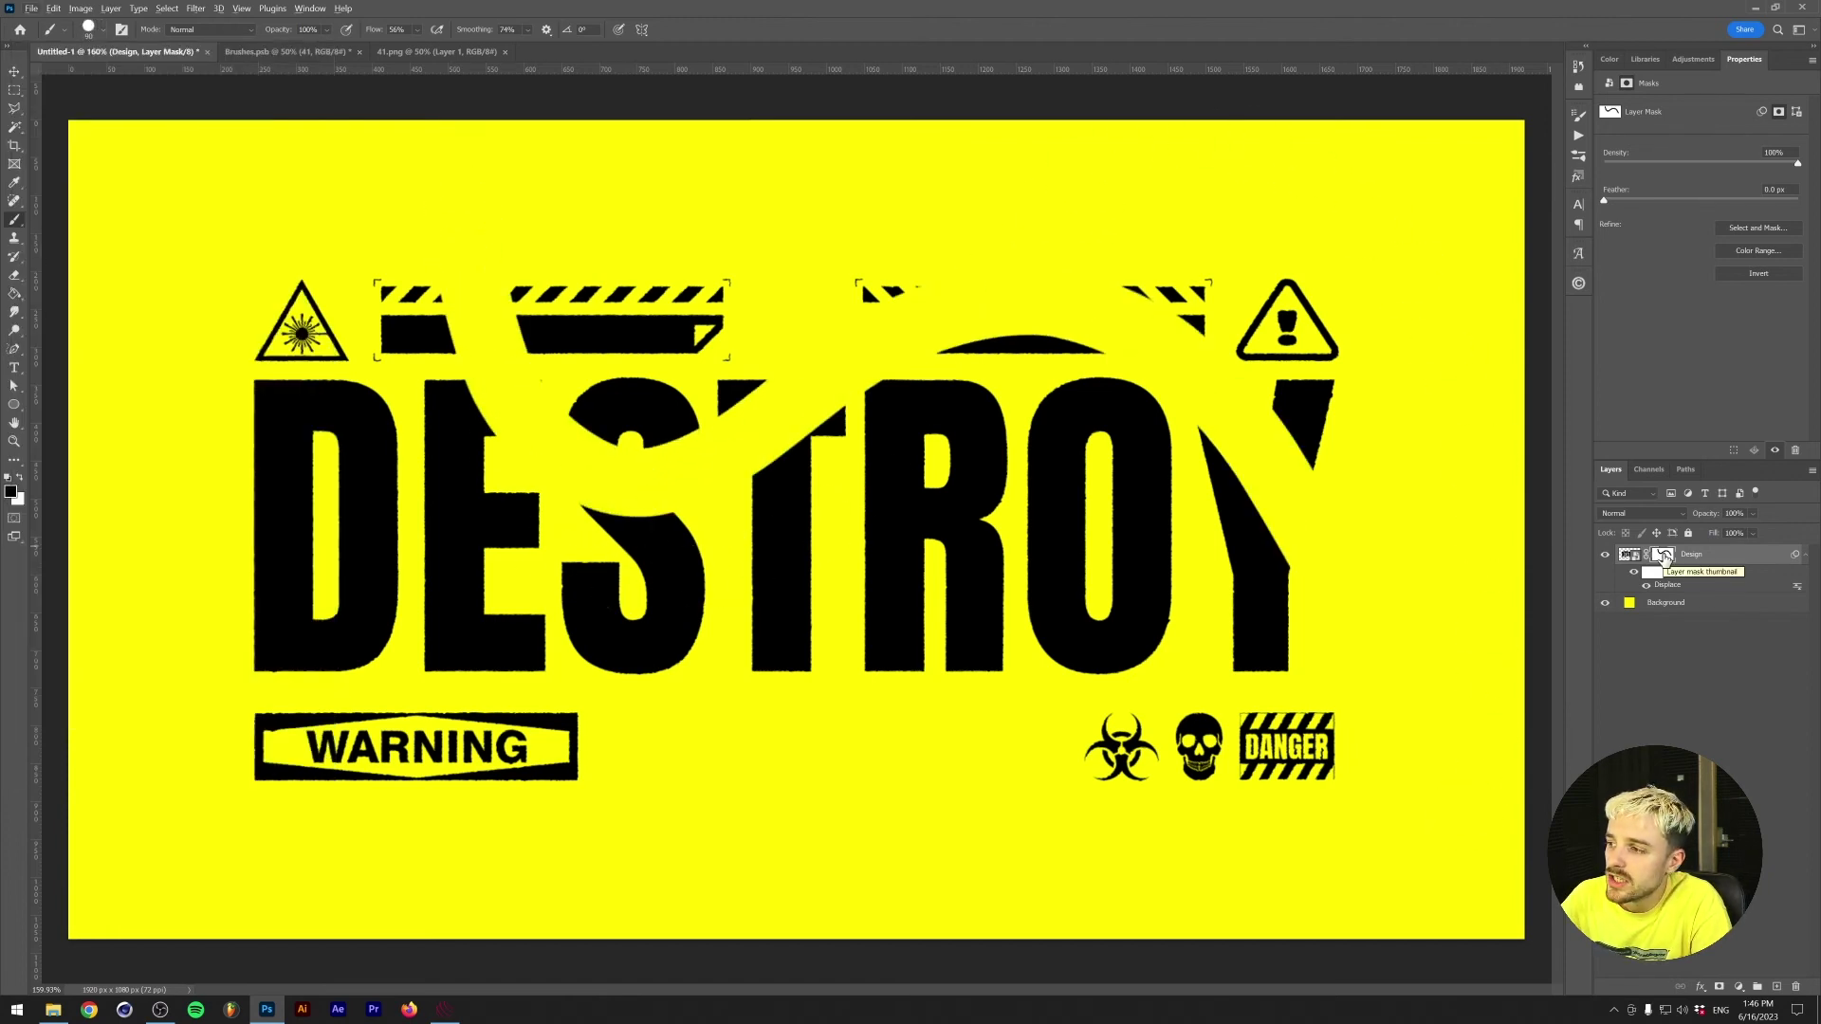
View the Design layer's mask on its own, return to the artwork, and fill the mask with white
{"action": "left_click", "coordinate": [1664, 557], "text": "shift"}
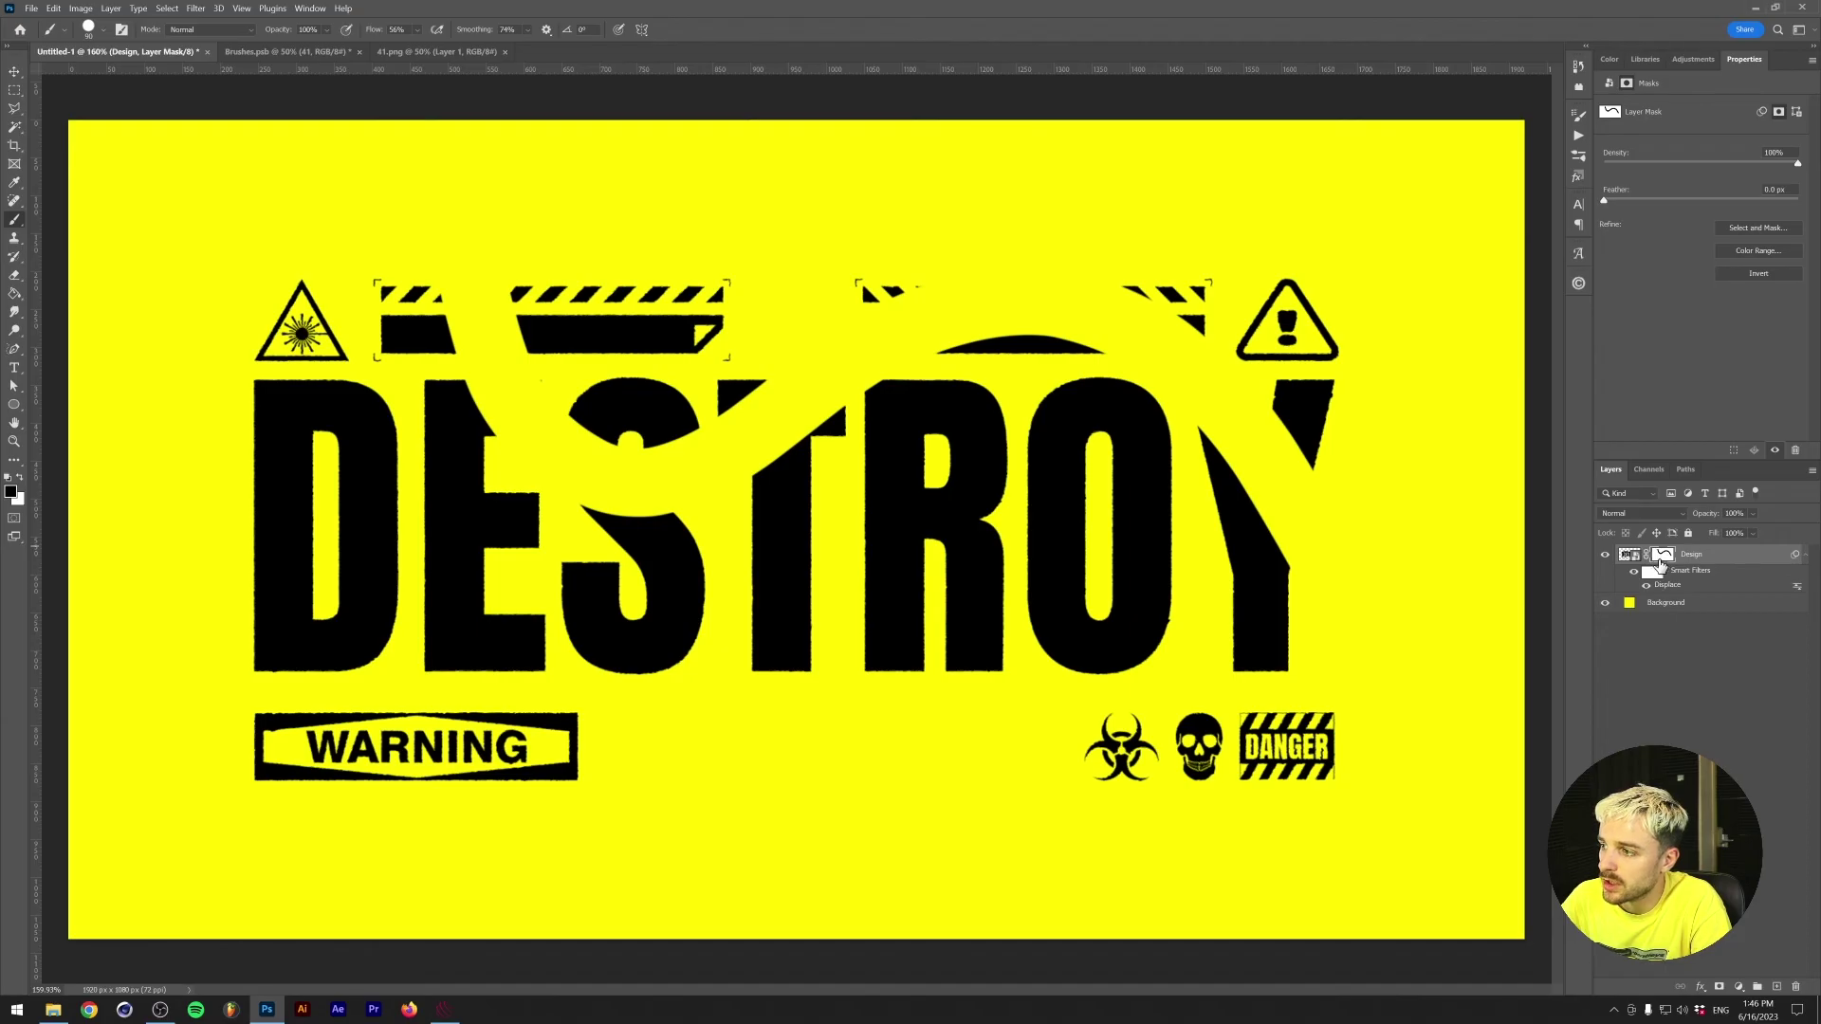
{"action": "left_click", "coordinate": [1664, 557], "text": "shift"}
{"action": "left_click", "coordinate": [1666, 557], "text": "alt"}
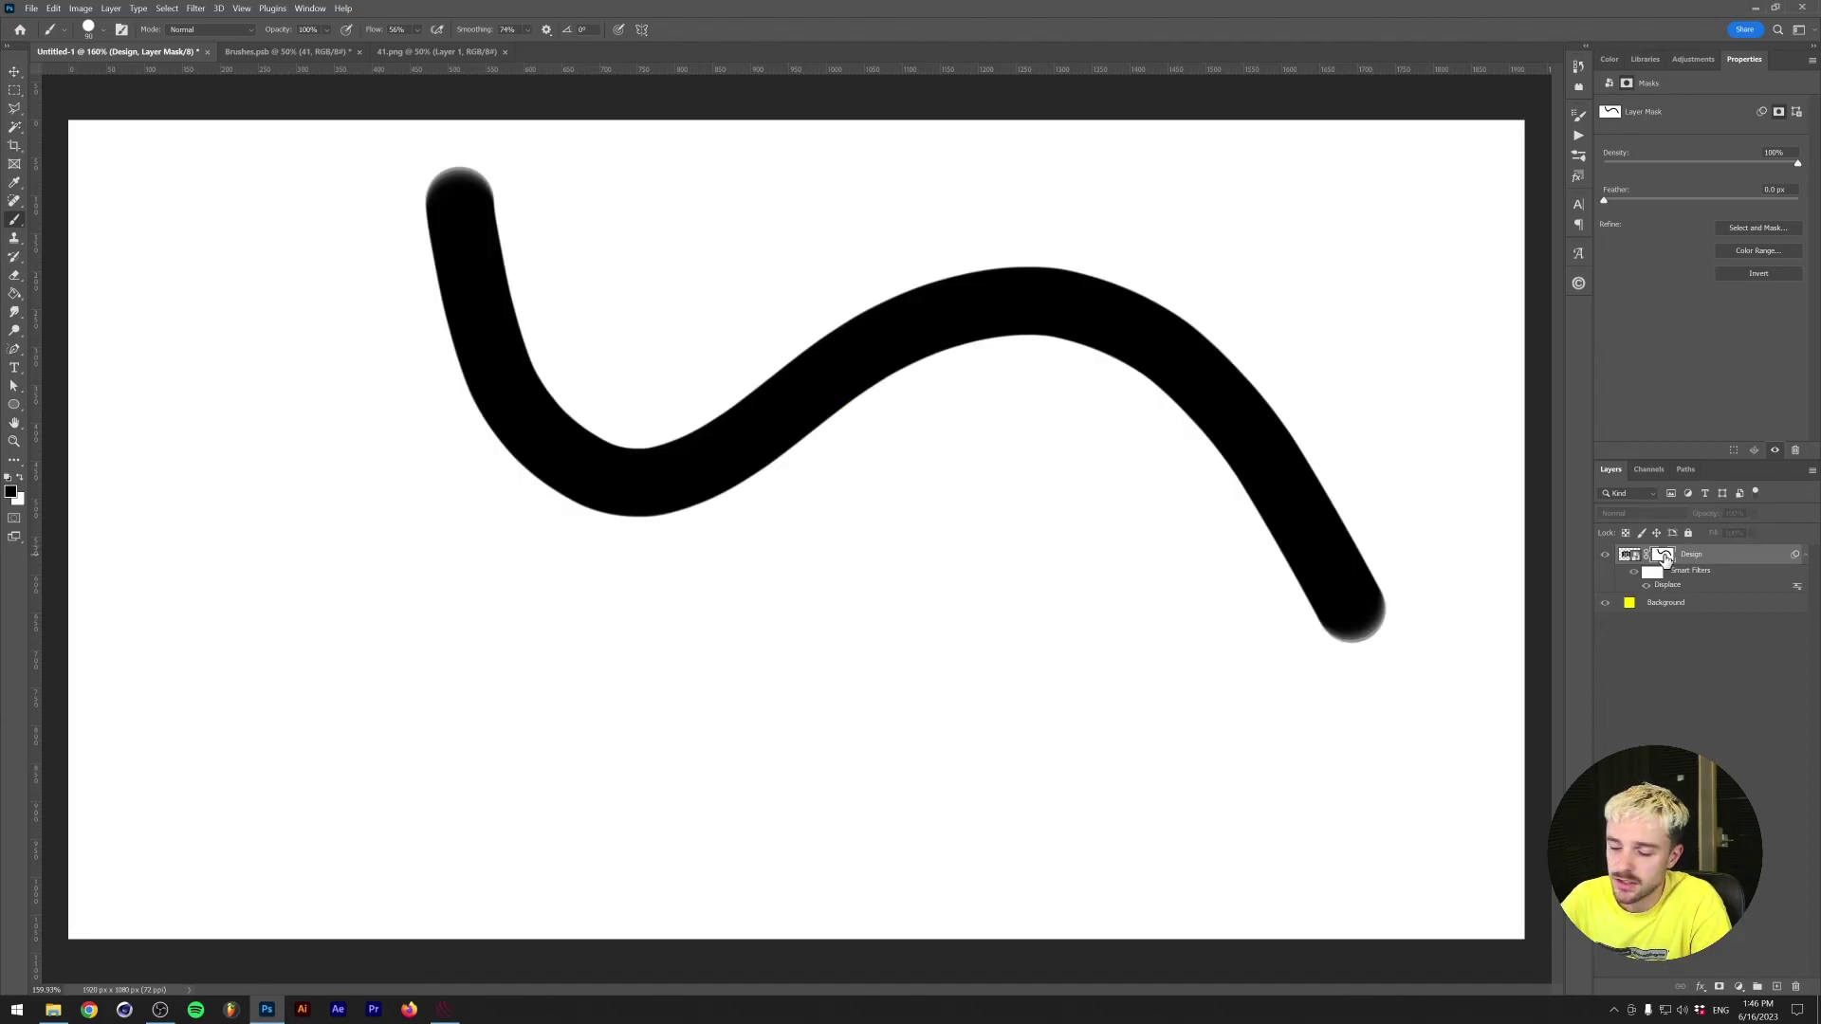
{"action": "left_click", "coordinate": [1665, 556], "text": "alt"}
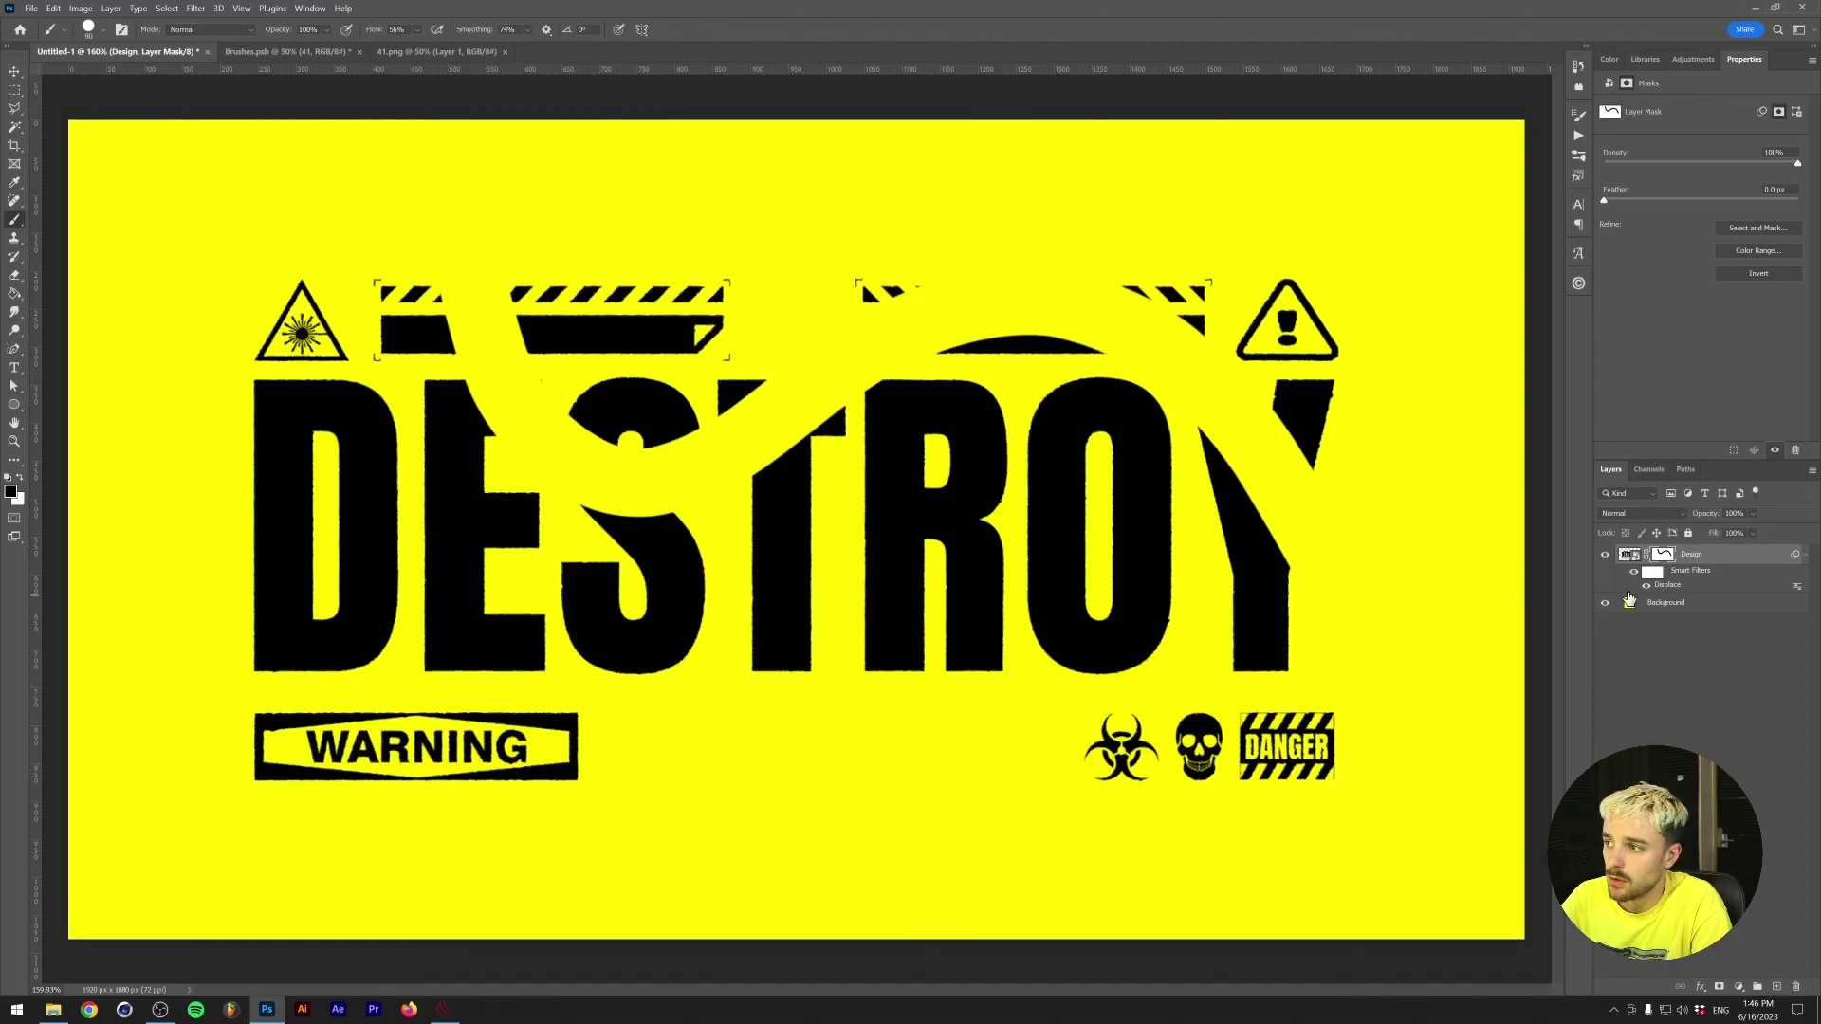
{"action": "key", "text": "ctrl+BackSpace"}
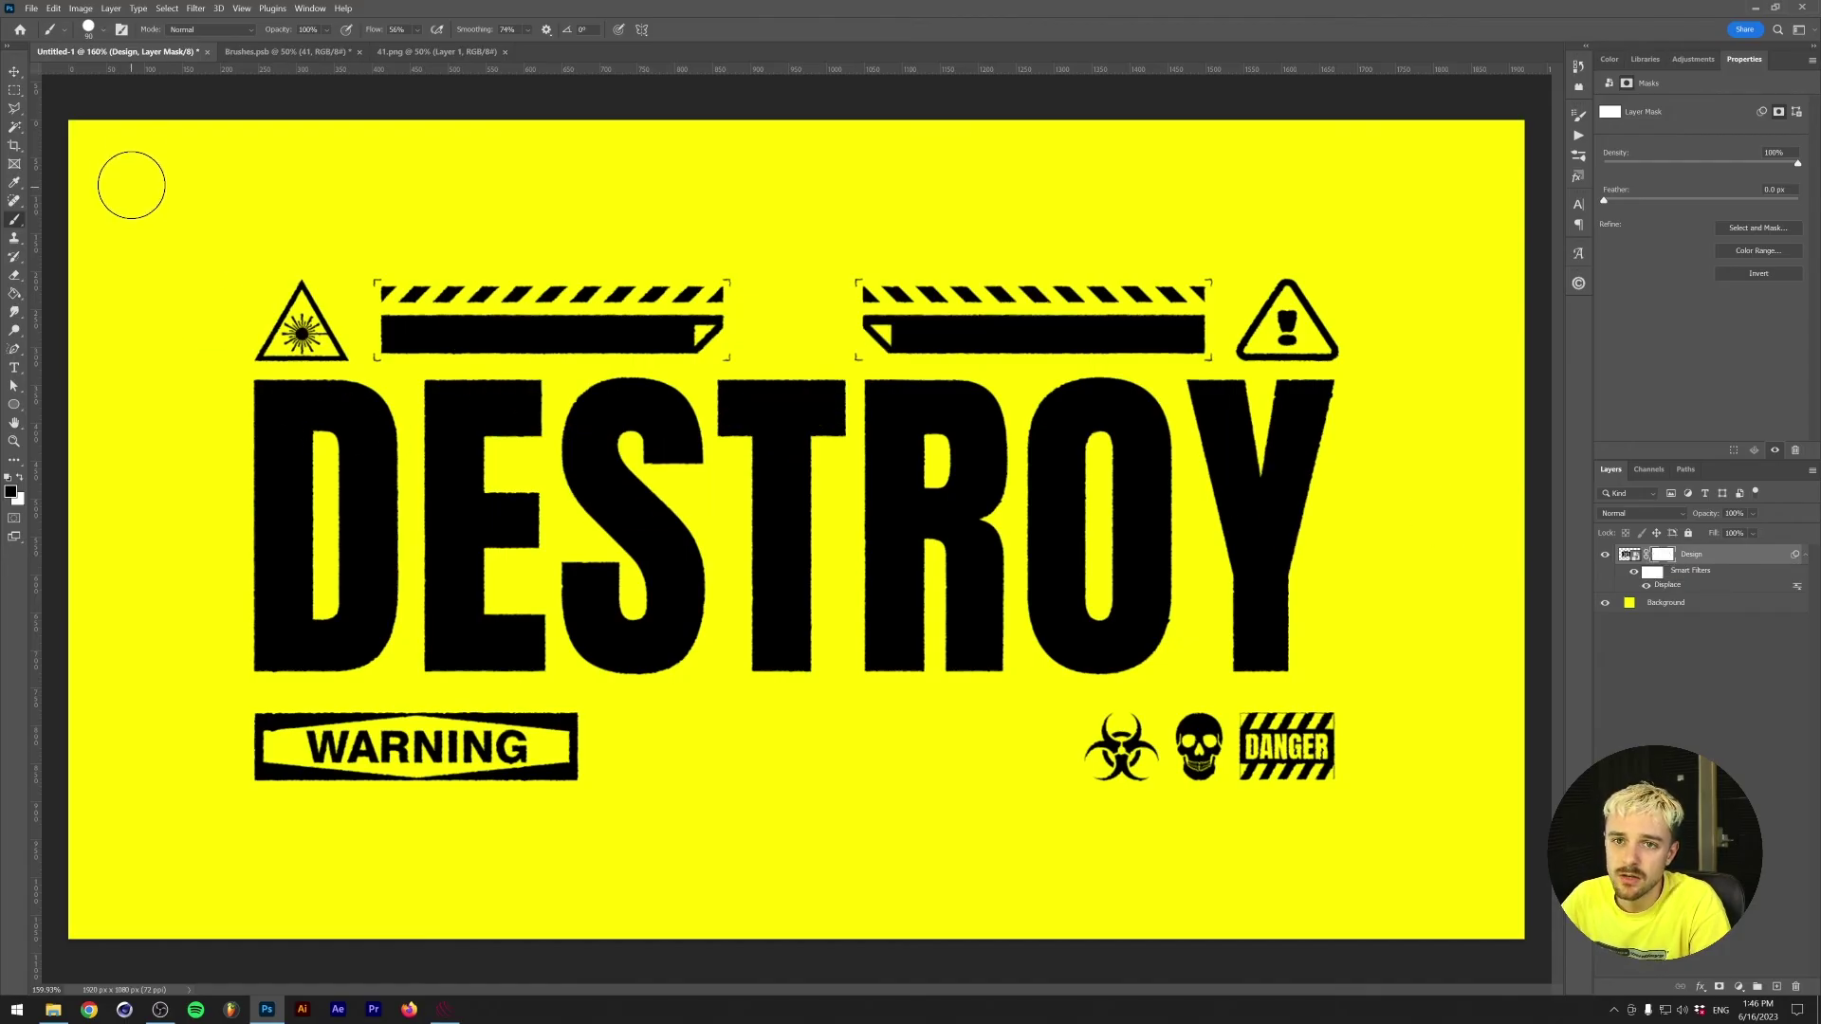
Switch to the 41.png wall photo, add a Threshold adjustment layer and raise its level slightly
{"action": "left_click", "coordinate": [400, 53]}
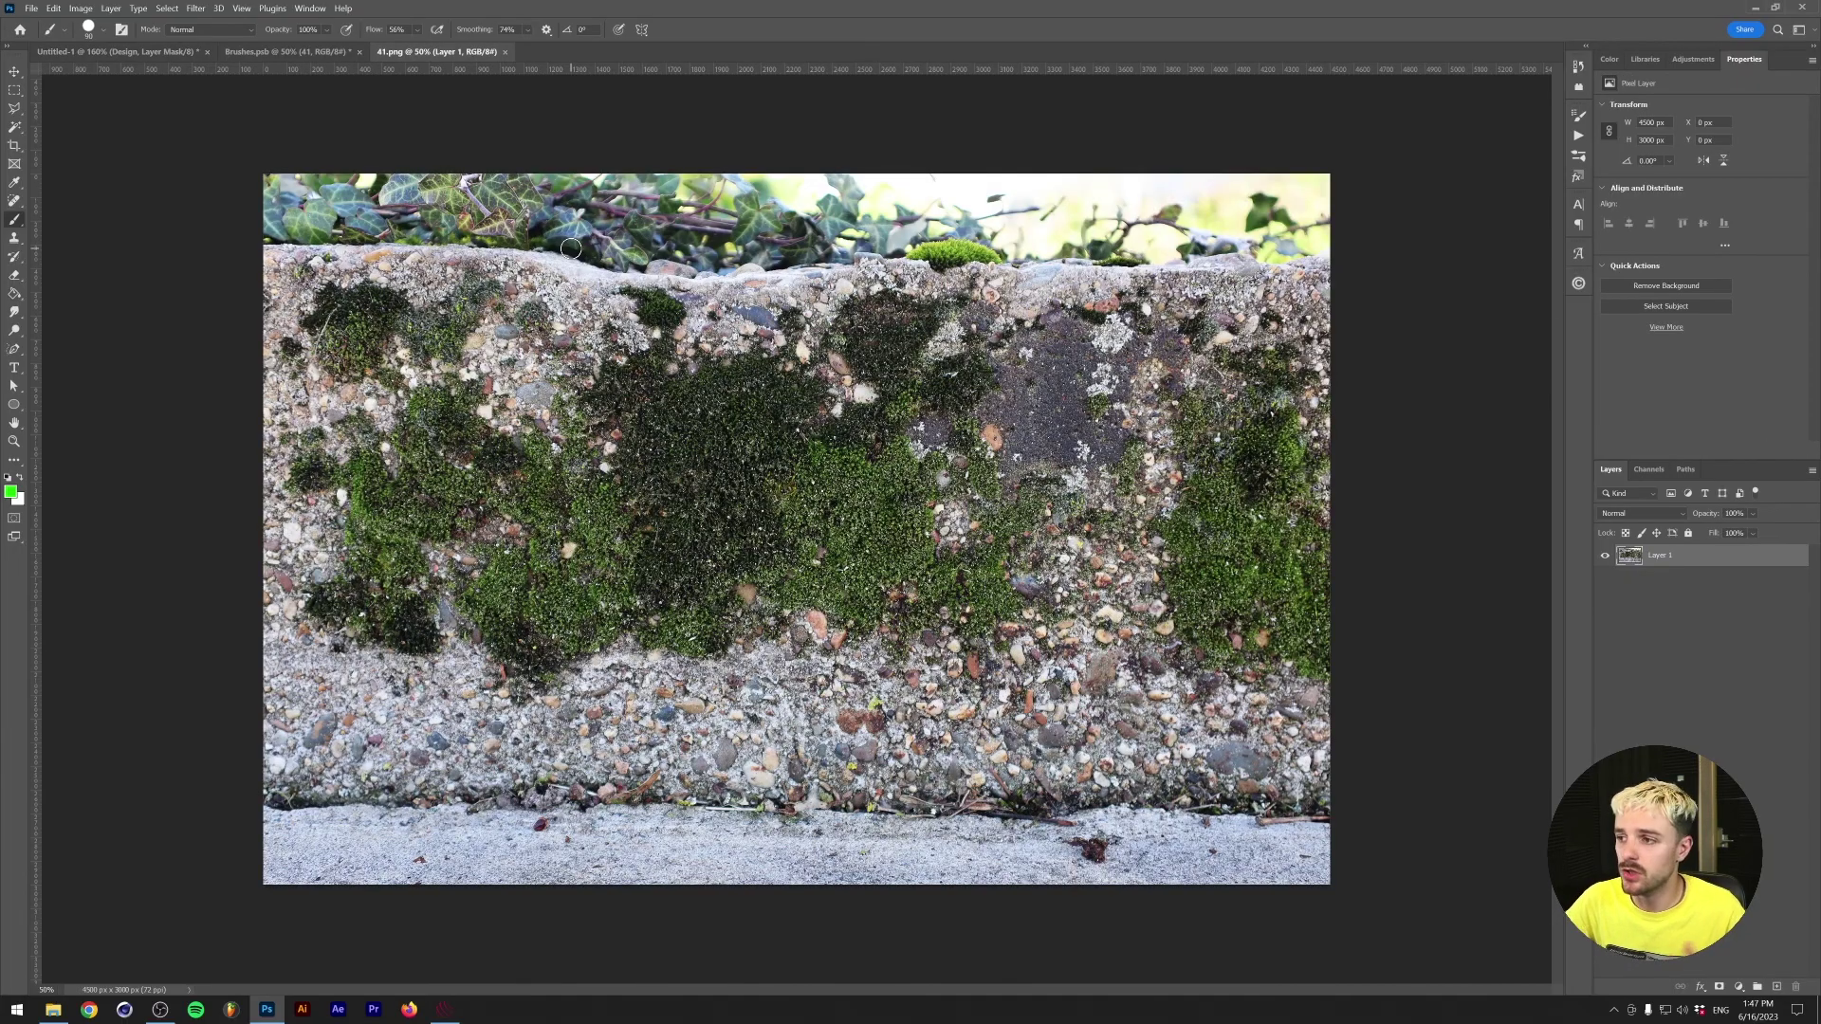
{"action": "left_click", "coordinate": [1693, 59]}
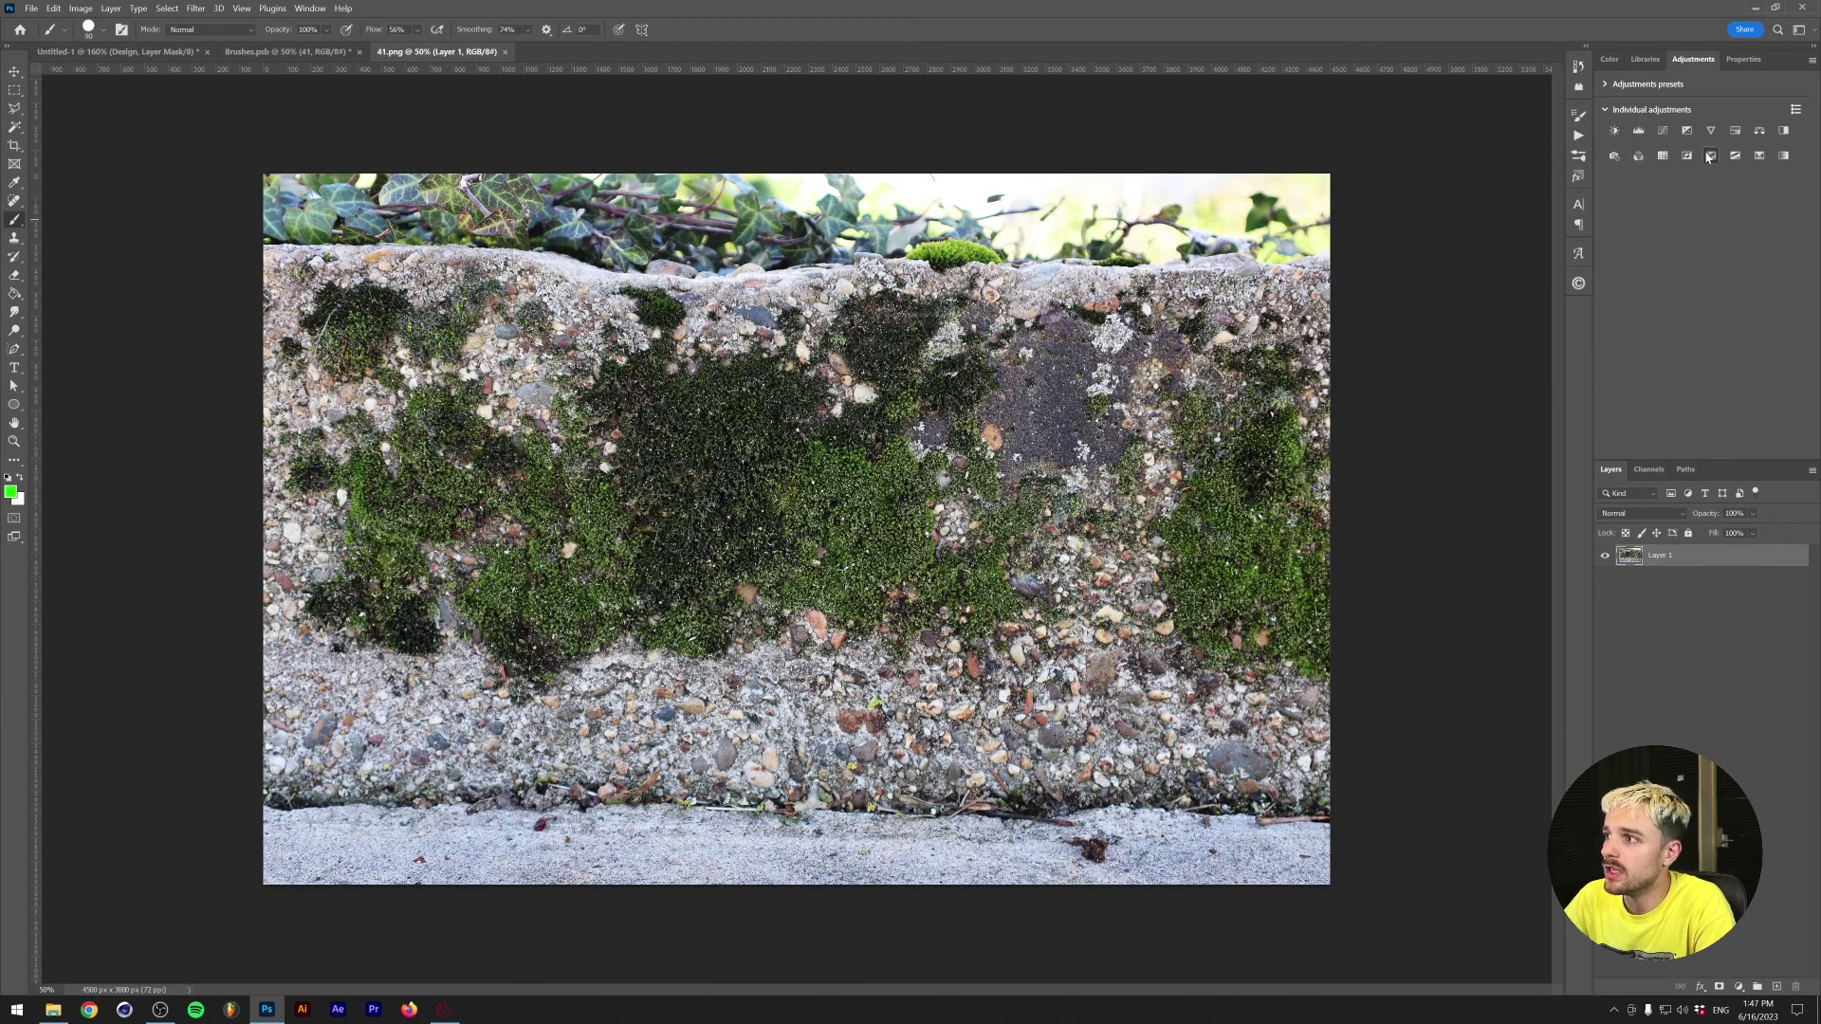
{"action": "left_click", "coordinate": [1735, 156]}
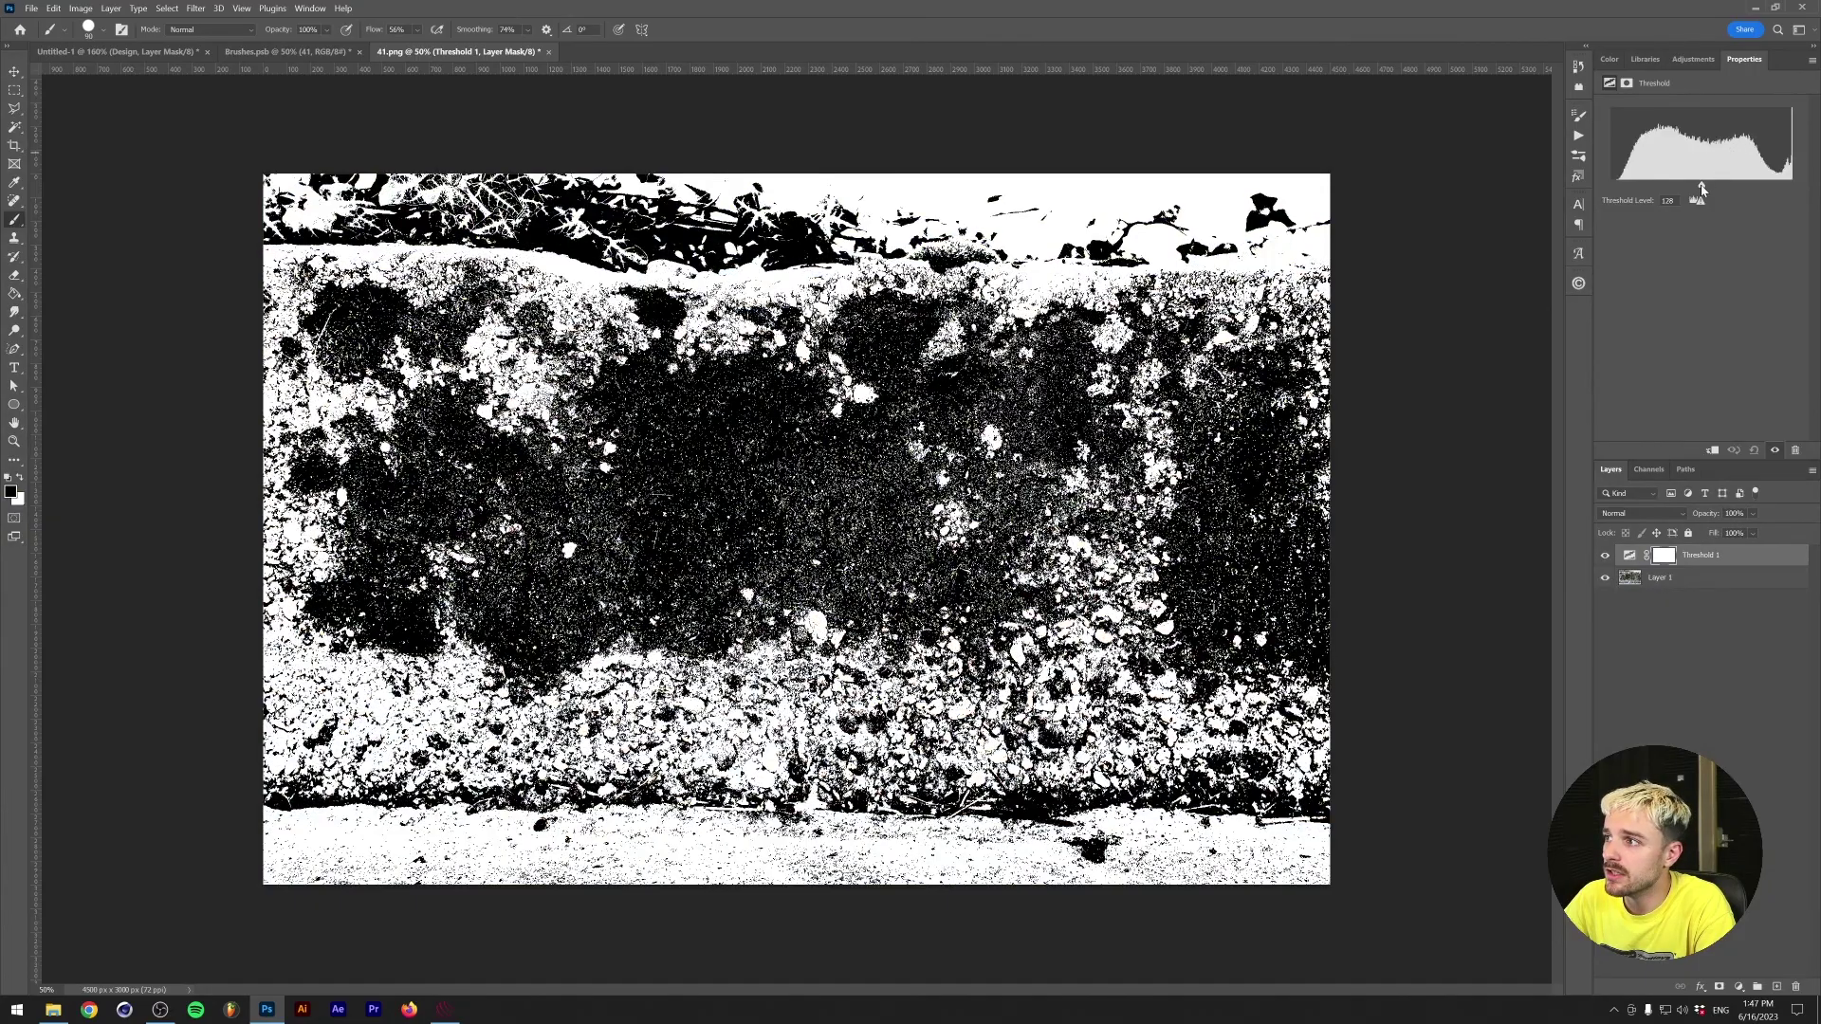
{"action": "left_click_drag", "start_coordinate": [1701, 188], "coordinate": [1713, 187]}
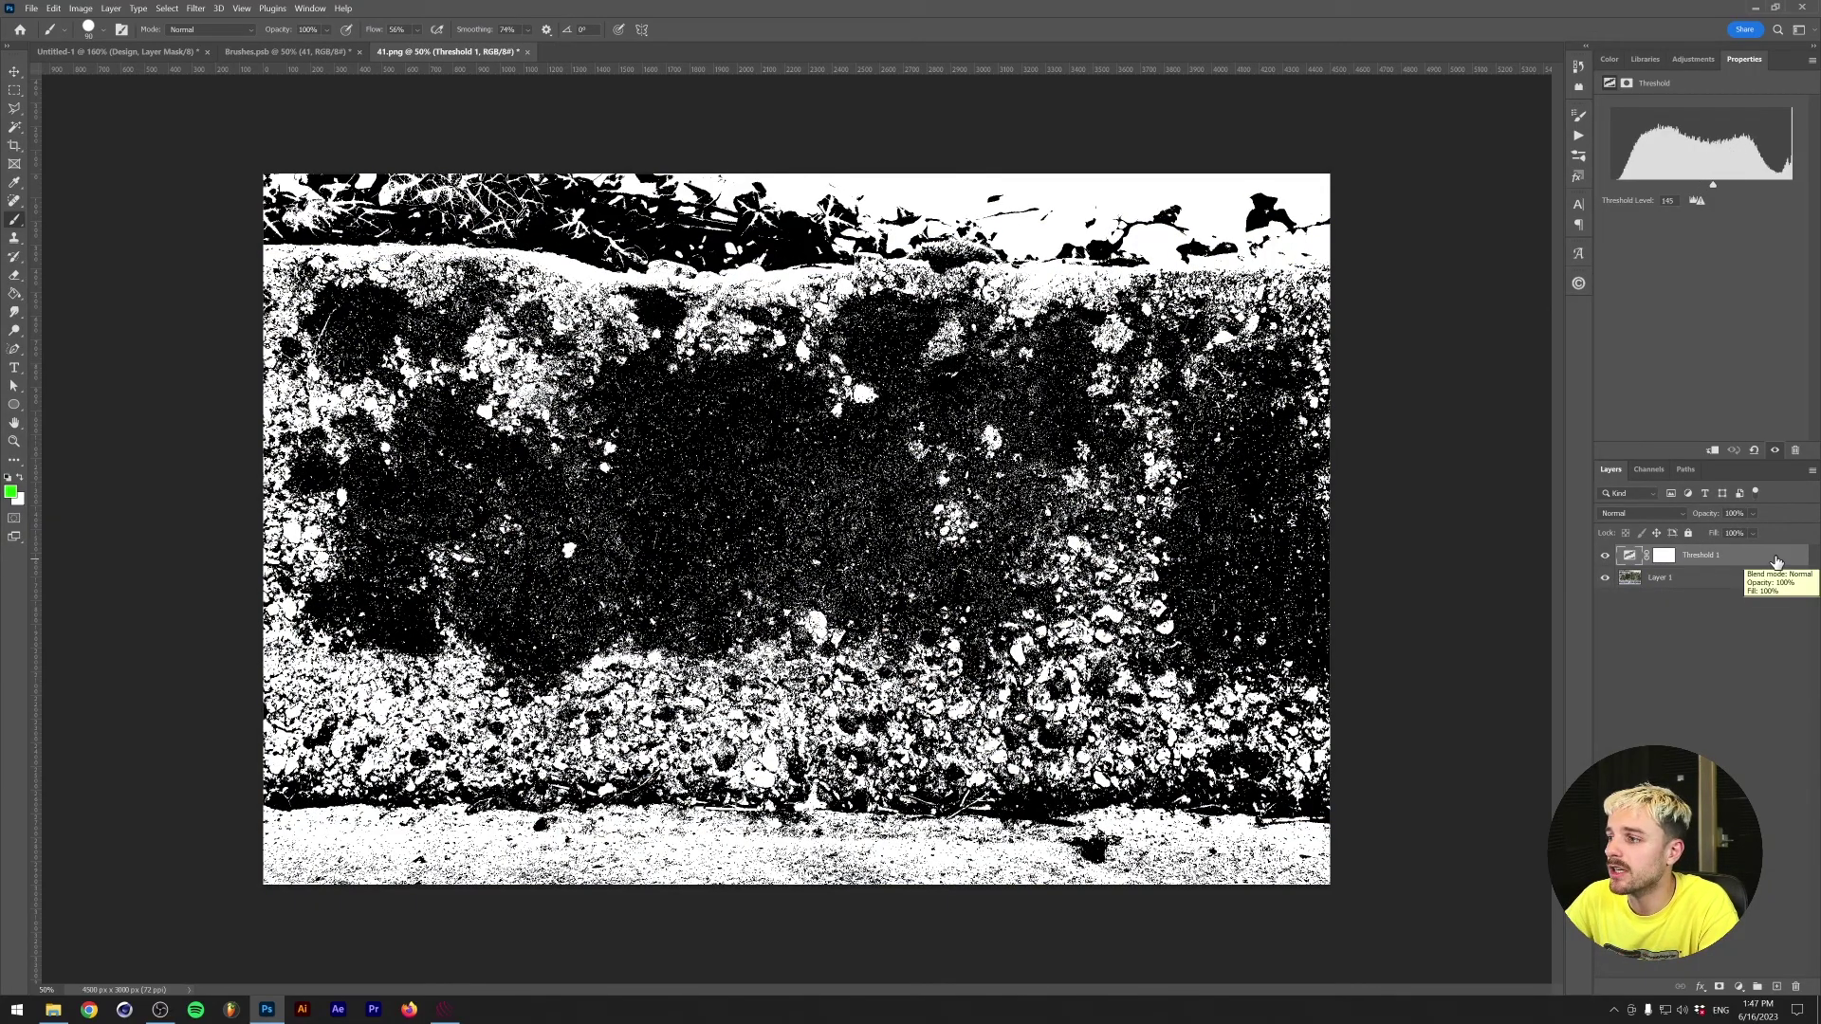
Flatten the thresholded wall image and define it as a brush preset named 41
{"action": "right_click", "coordinate": [1777, 561]}
{"action": "left_click", "coordinate": [1674, 664]}
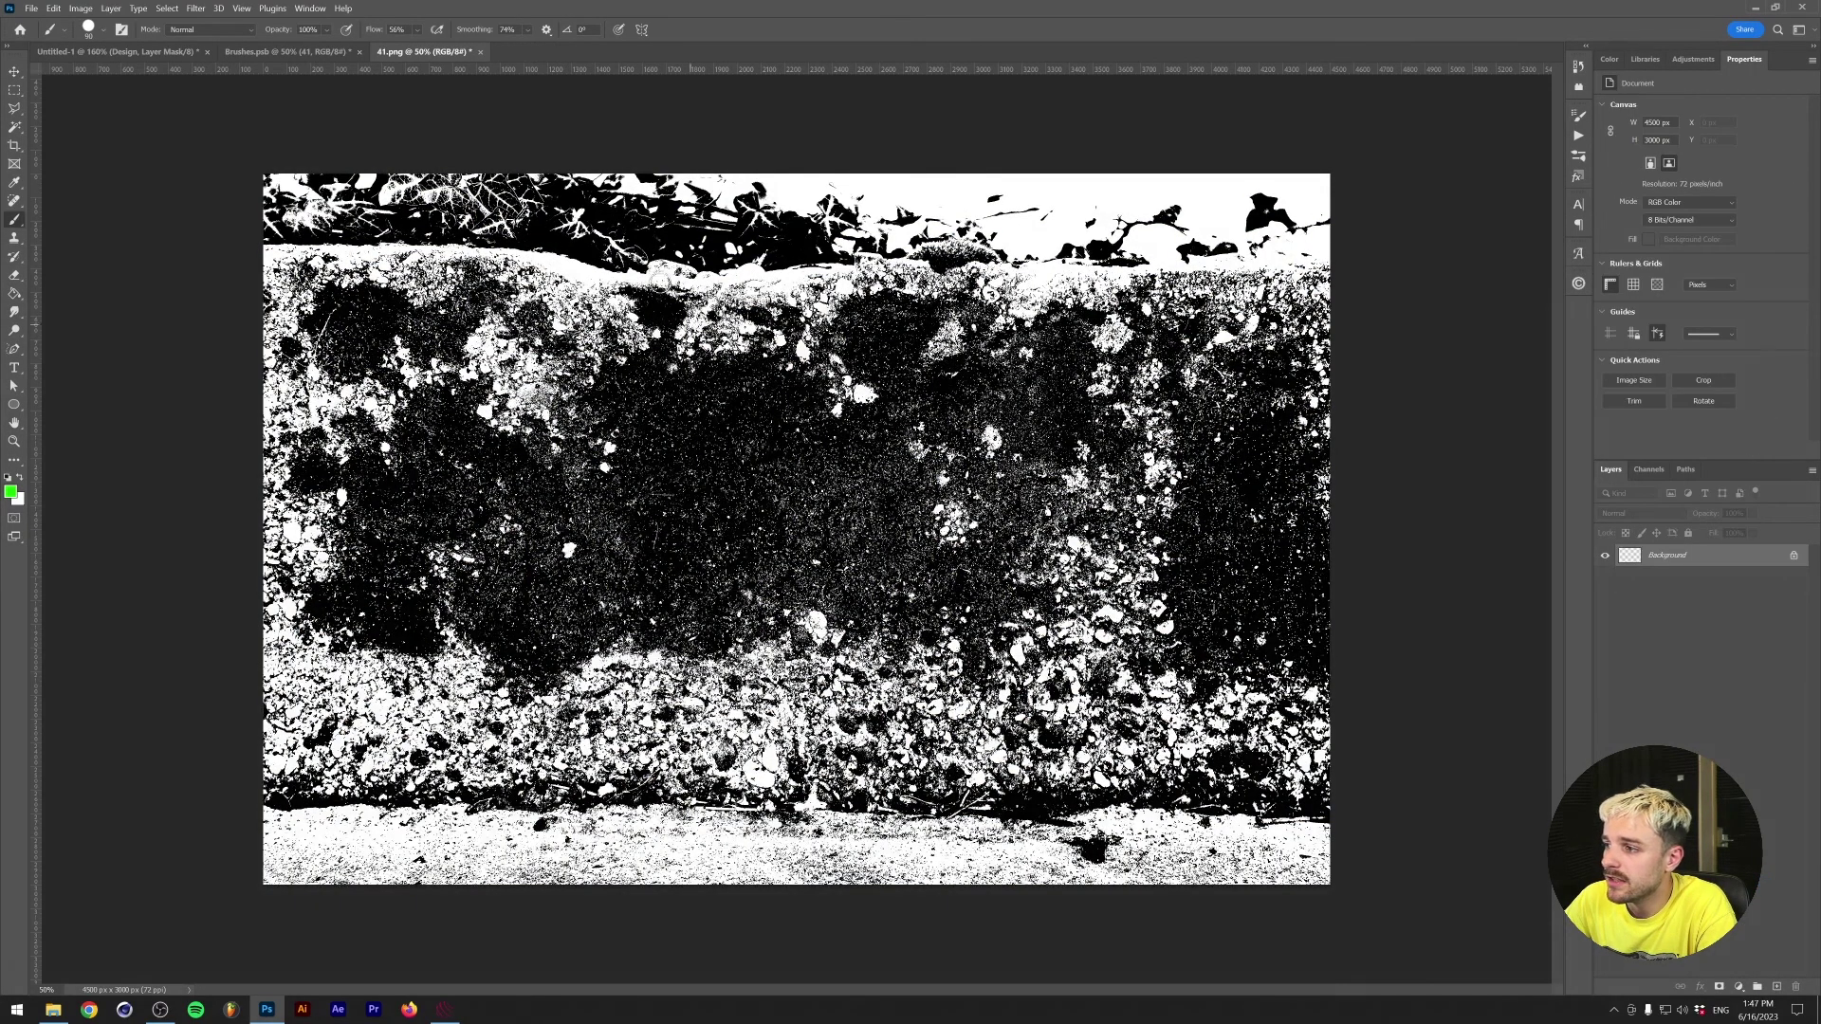
{"action": "left_click", "coordinate": [54, 9]}
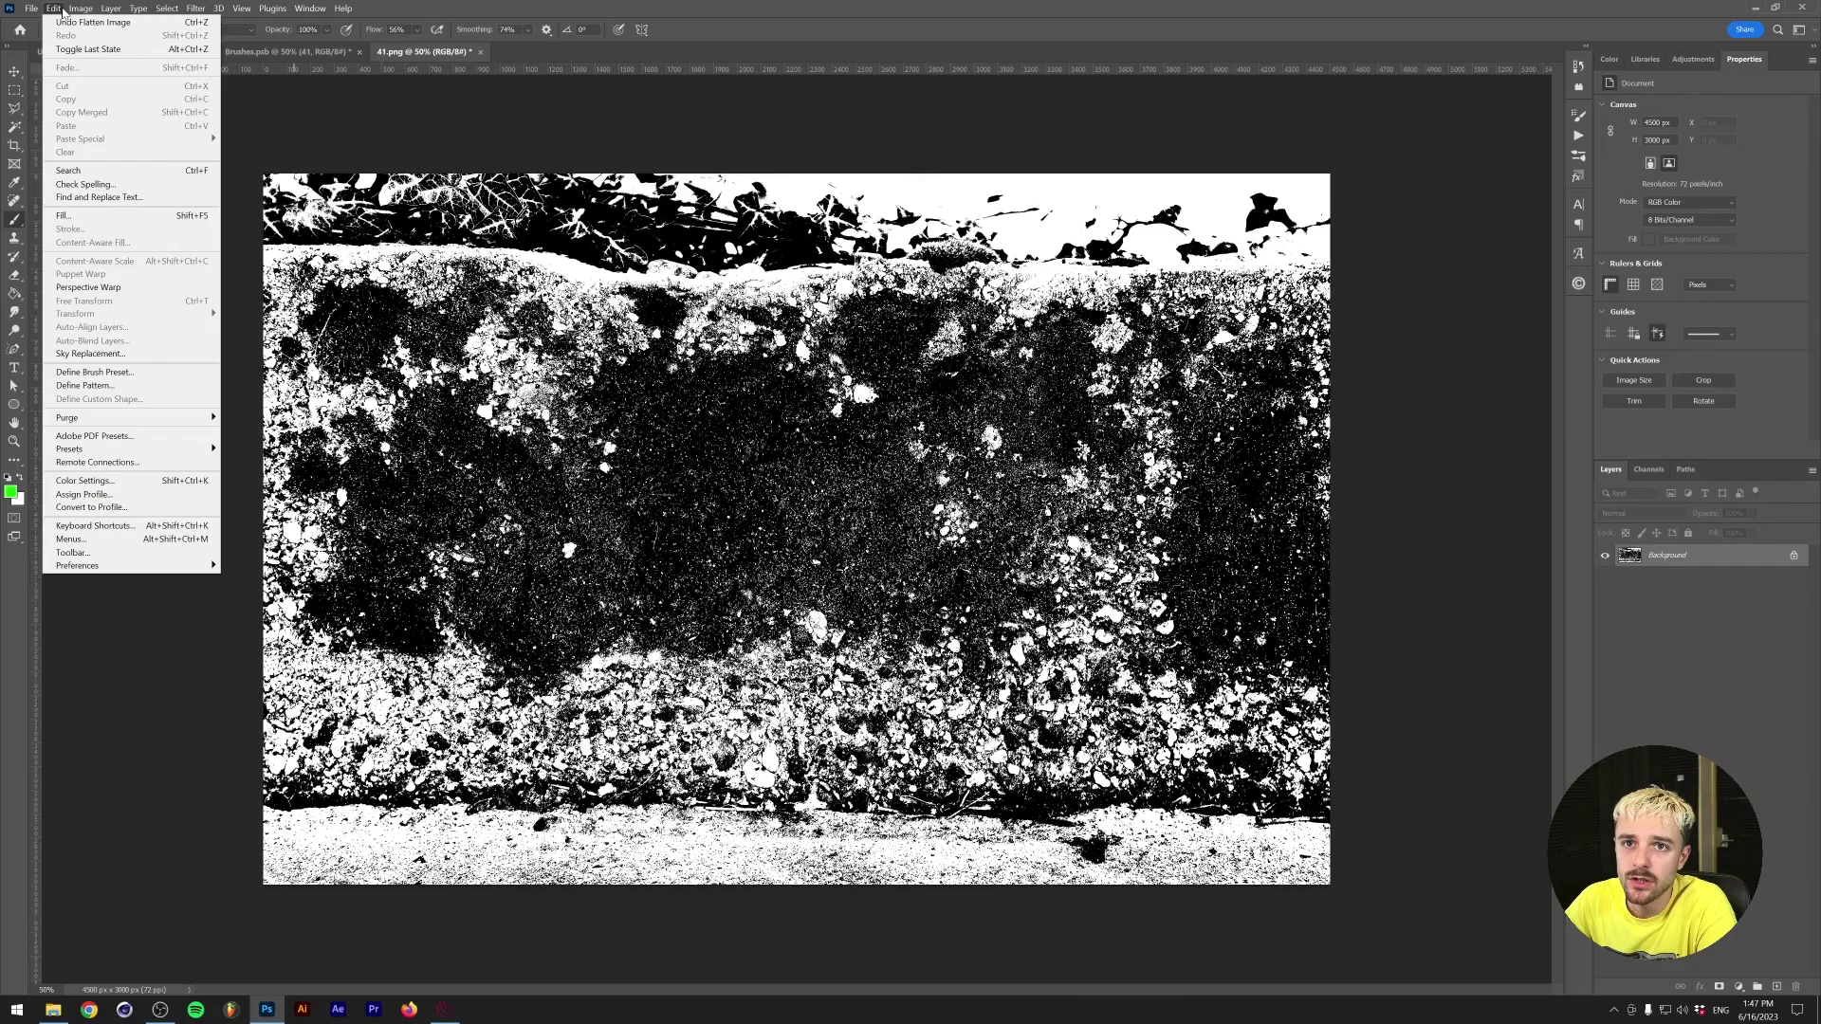
{"action": "left_click", "coordinate": [102, 374]}
{"action": "left_click", "coordinate": [1060, 320]}
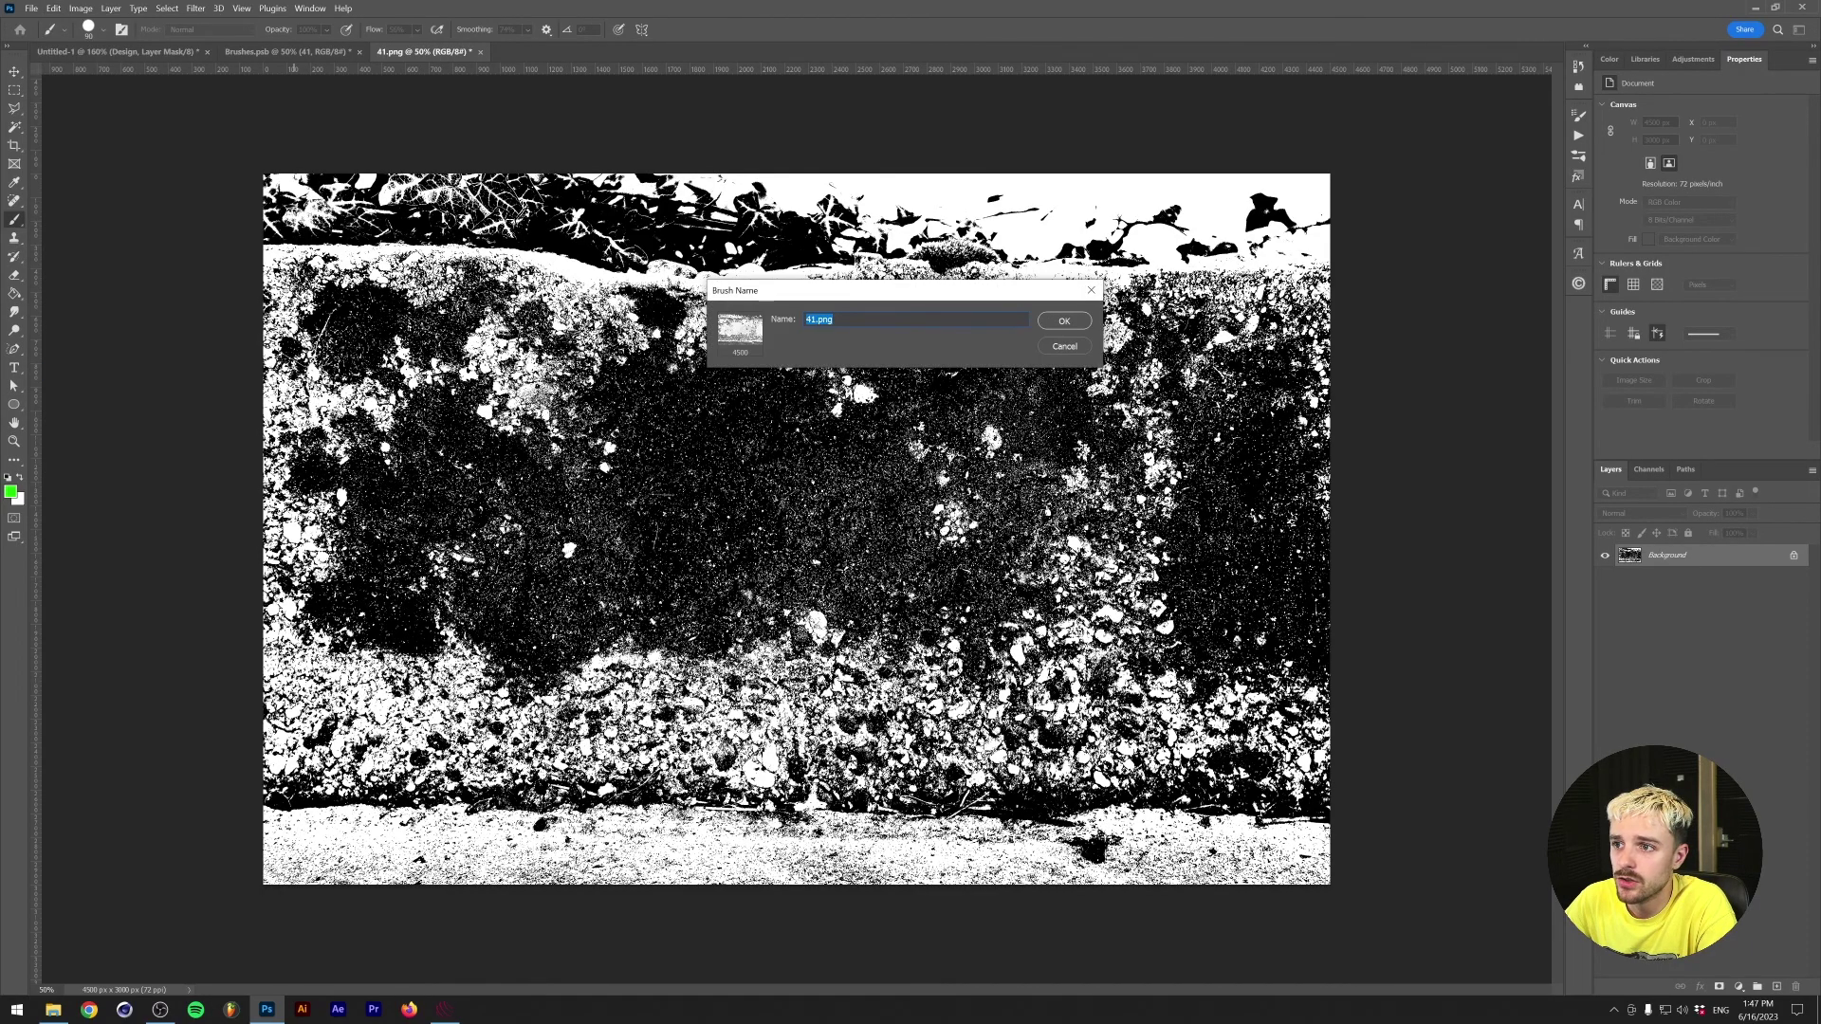
{"action": "type", "text": "41"}
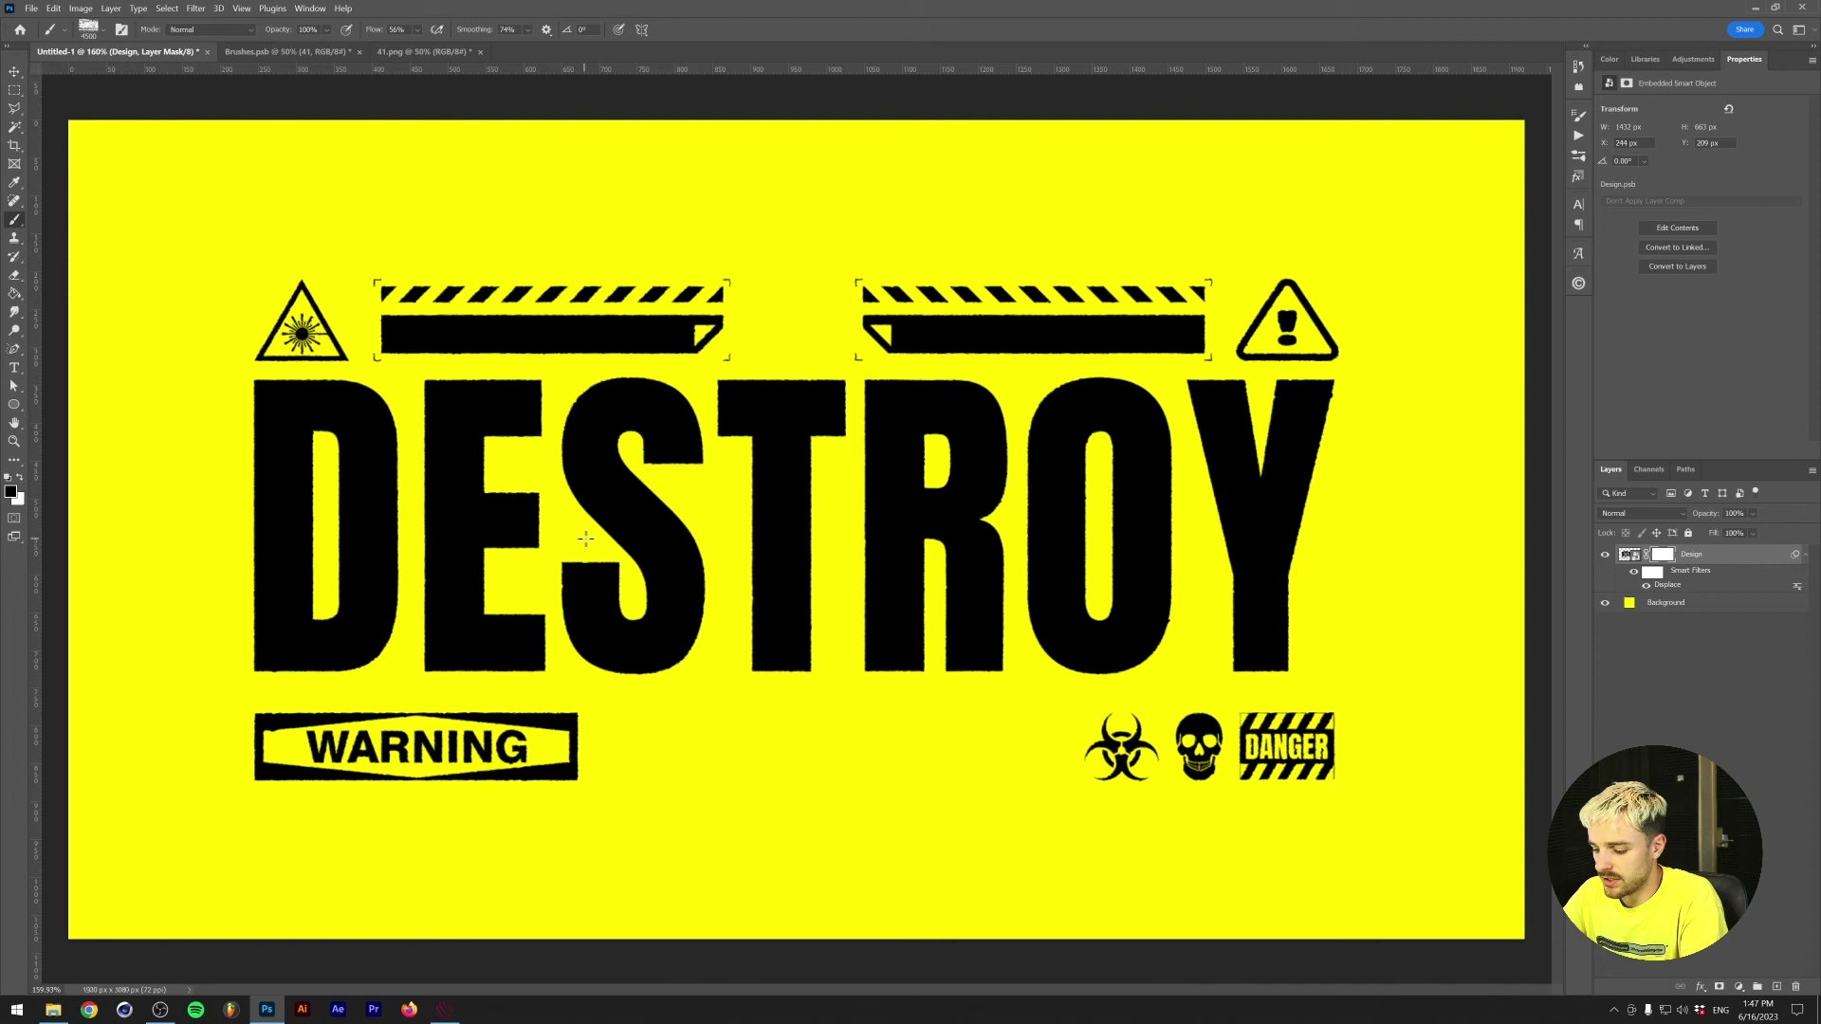
Stamp the new wall texture brush in black several times over the Design layer's mask in Untitled-1
{"action": "left_click", "coordinate": [635, 533]}
{"action": "left_click", "coordinate": [780, 515]}
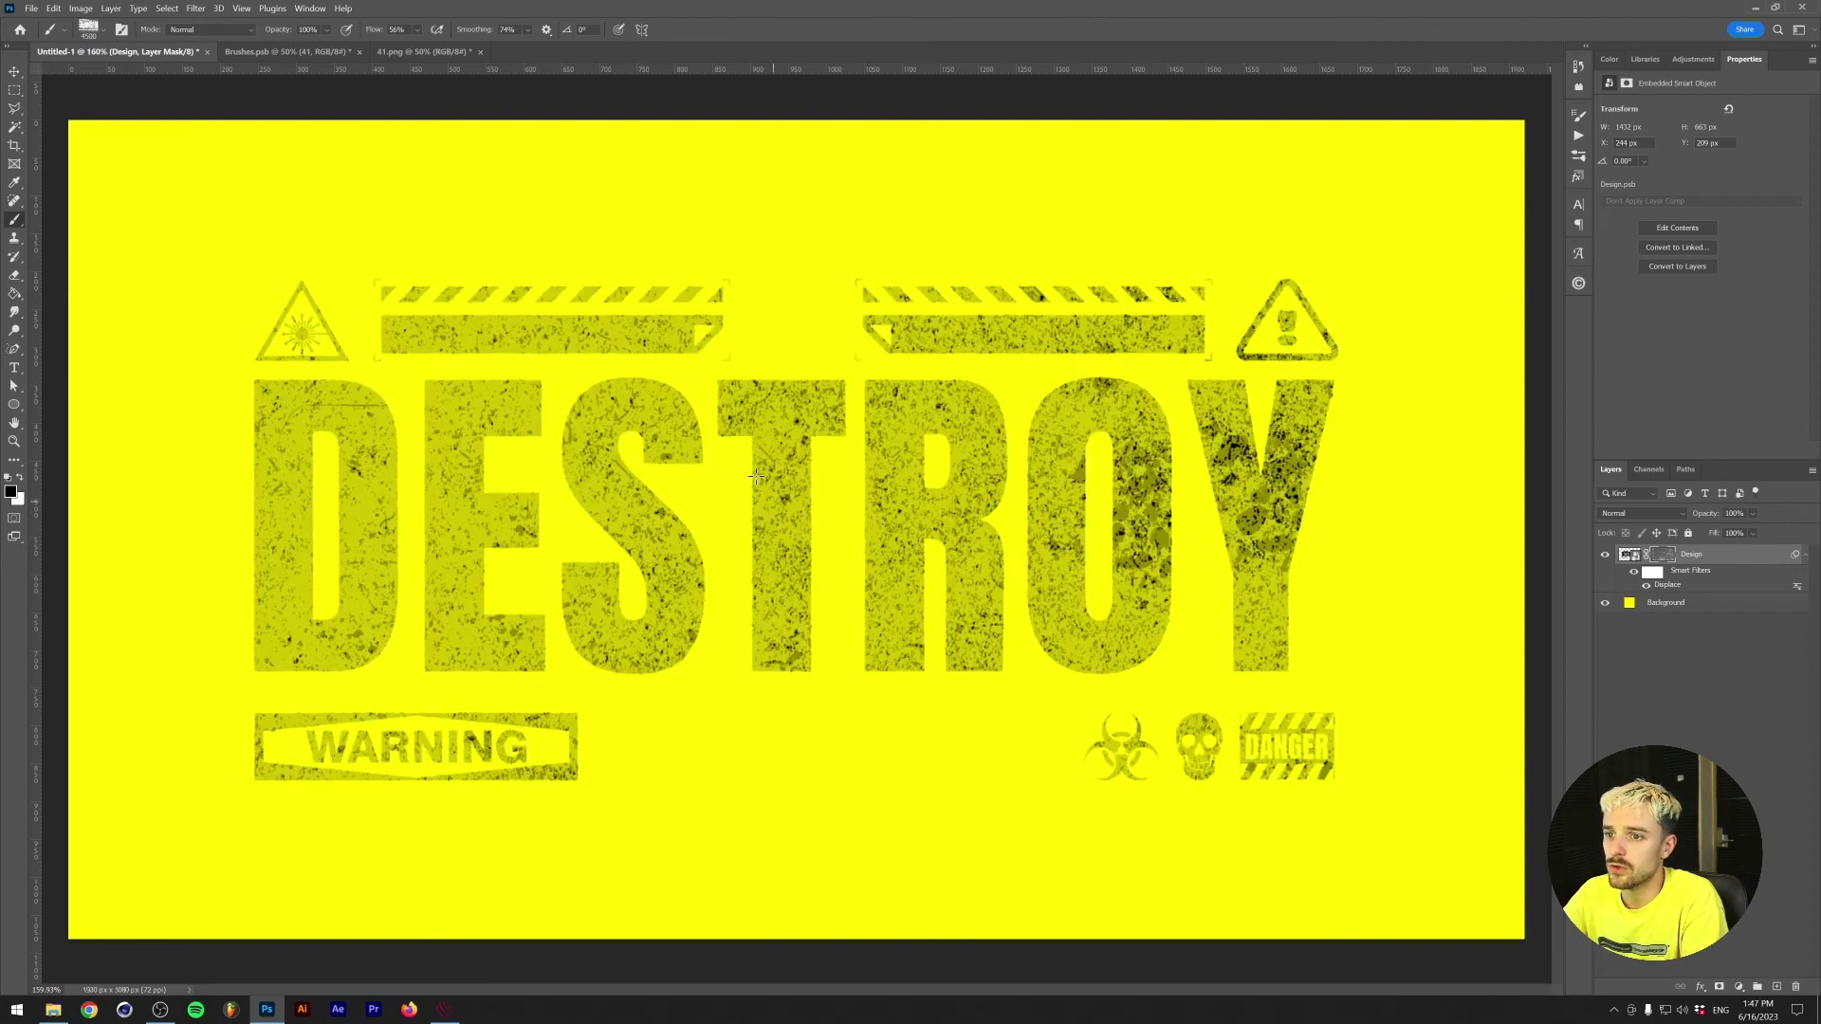
{"action": "left_click", "coordinate": [704, 440]}
{"action": "left_click", "coordinate": [508, 575]}
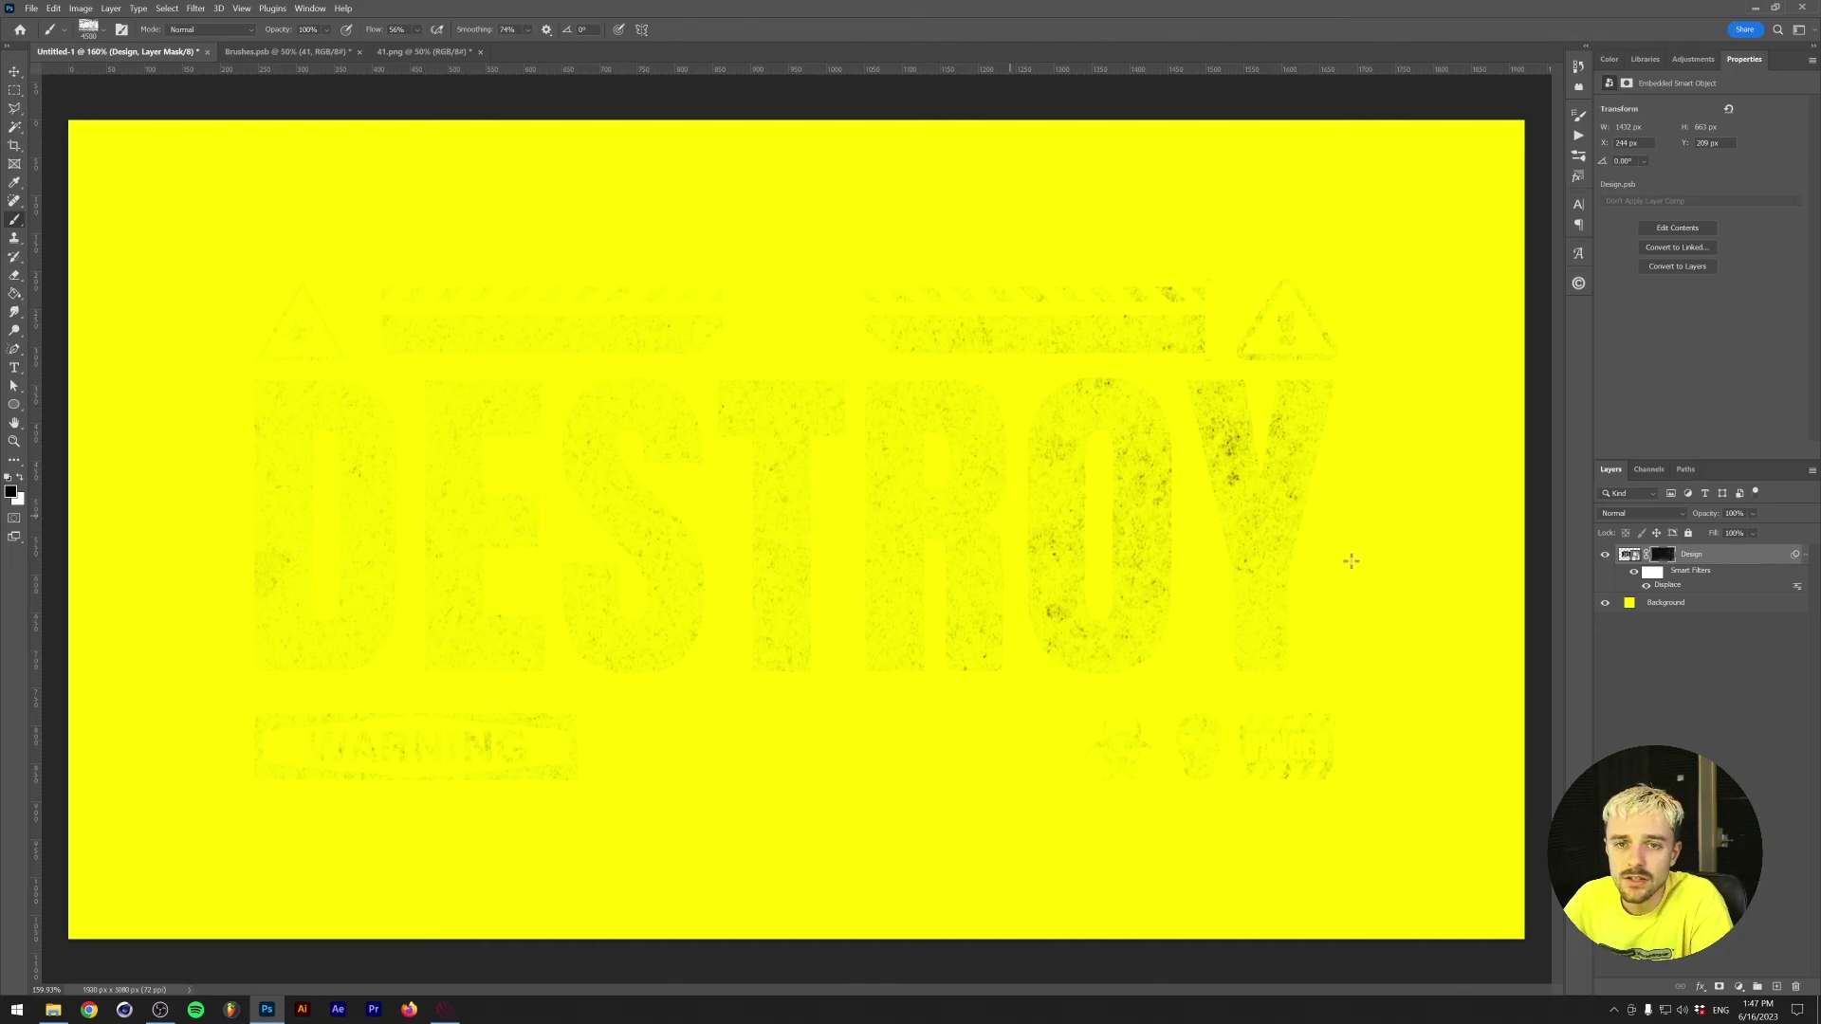
View the Design layer's mask on its own and undo the texture stamps
{"action": "left_click", "coordinate": [1658, 559], "text": "alt"}
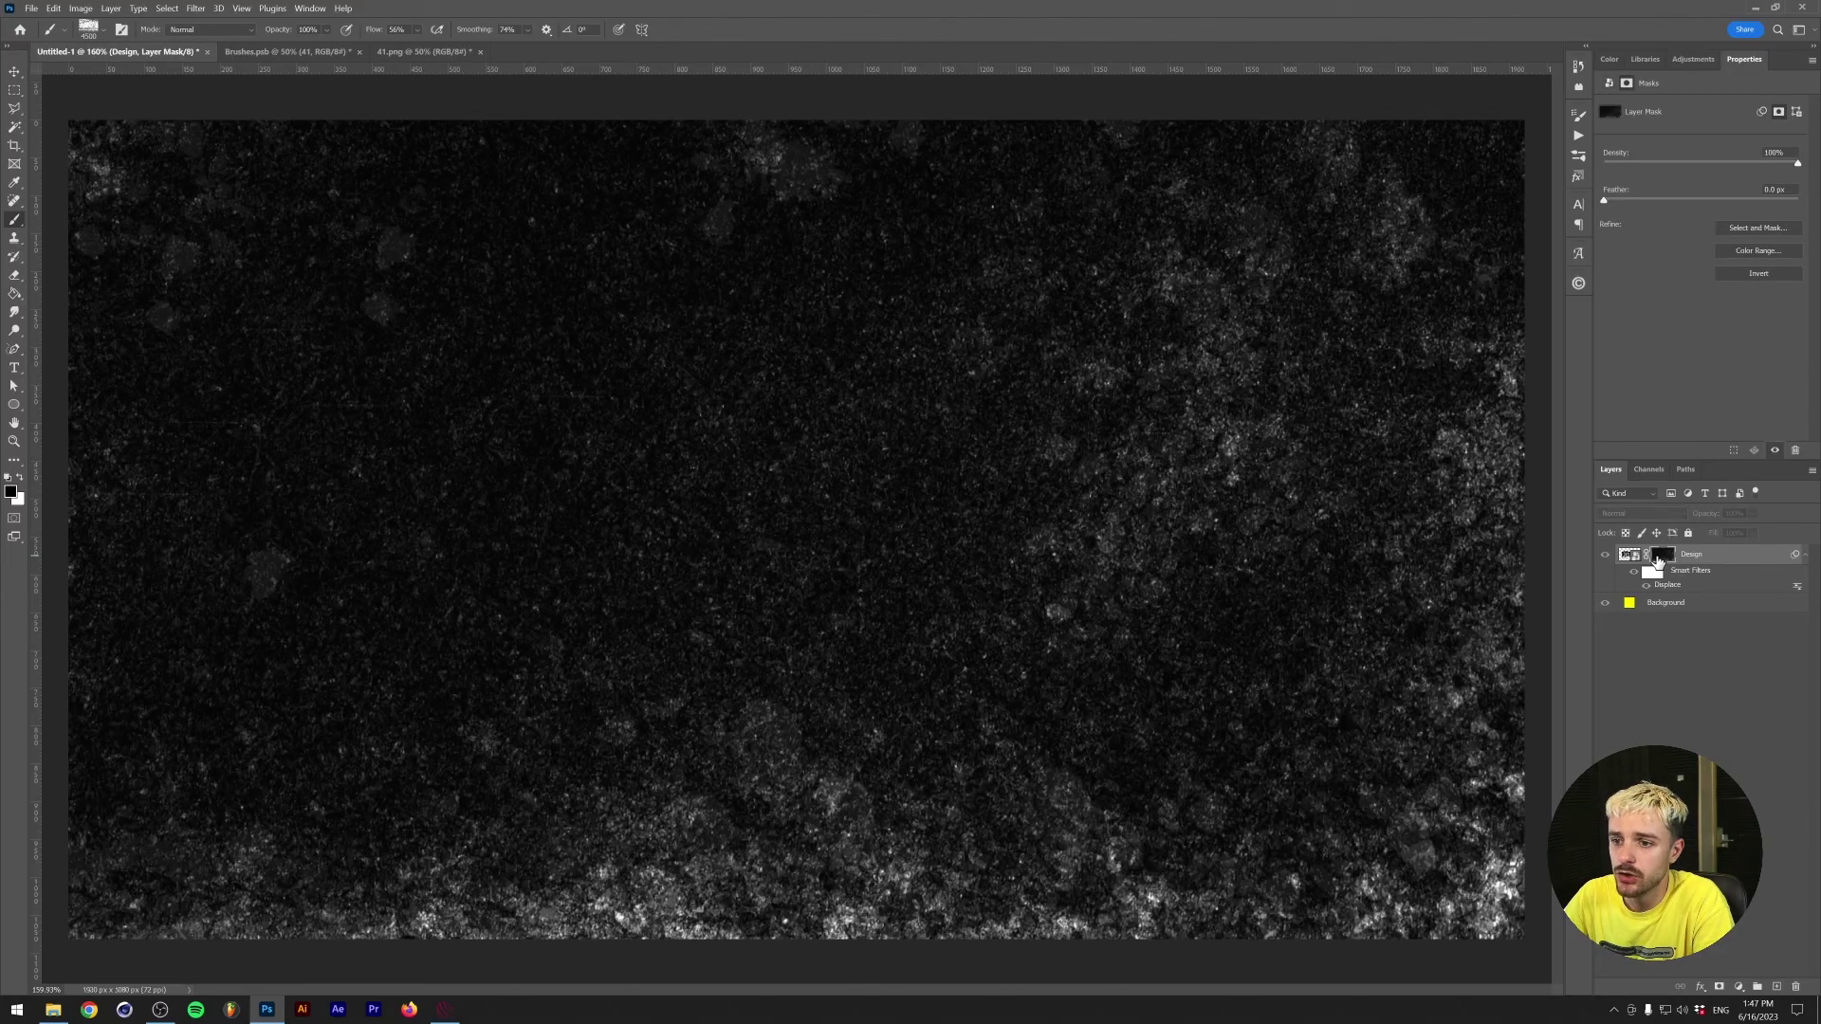
{"action": "left_click", "coordinate": [1658, 560], "text": "alt"}
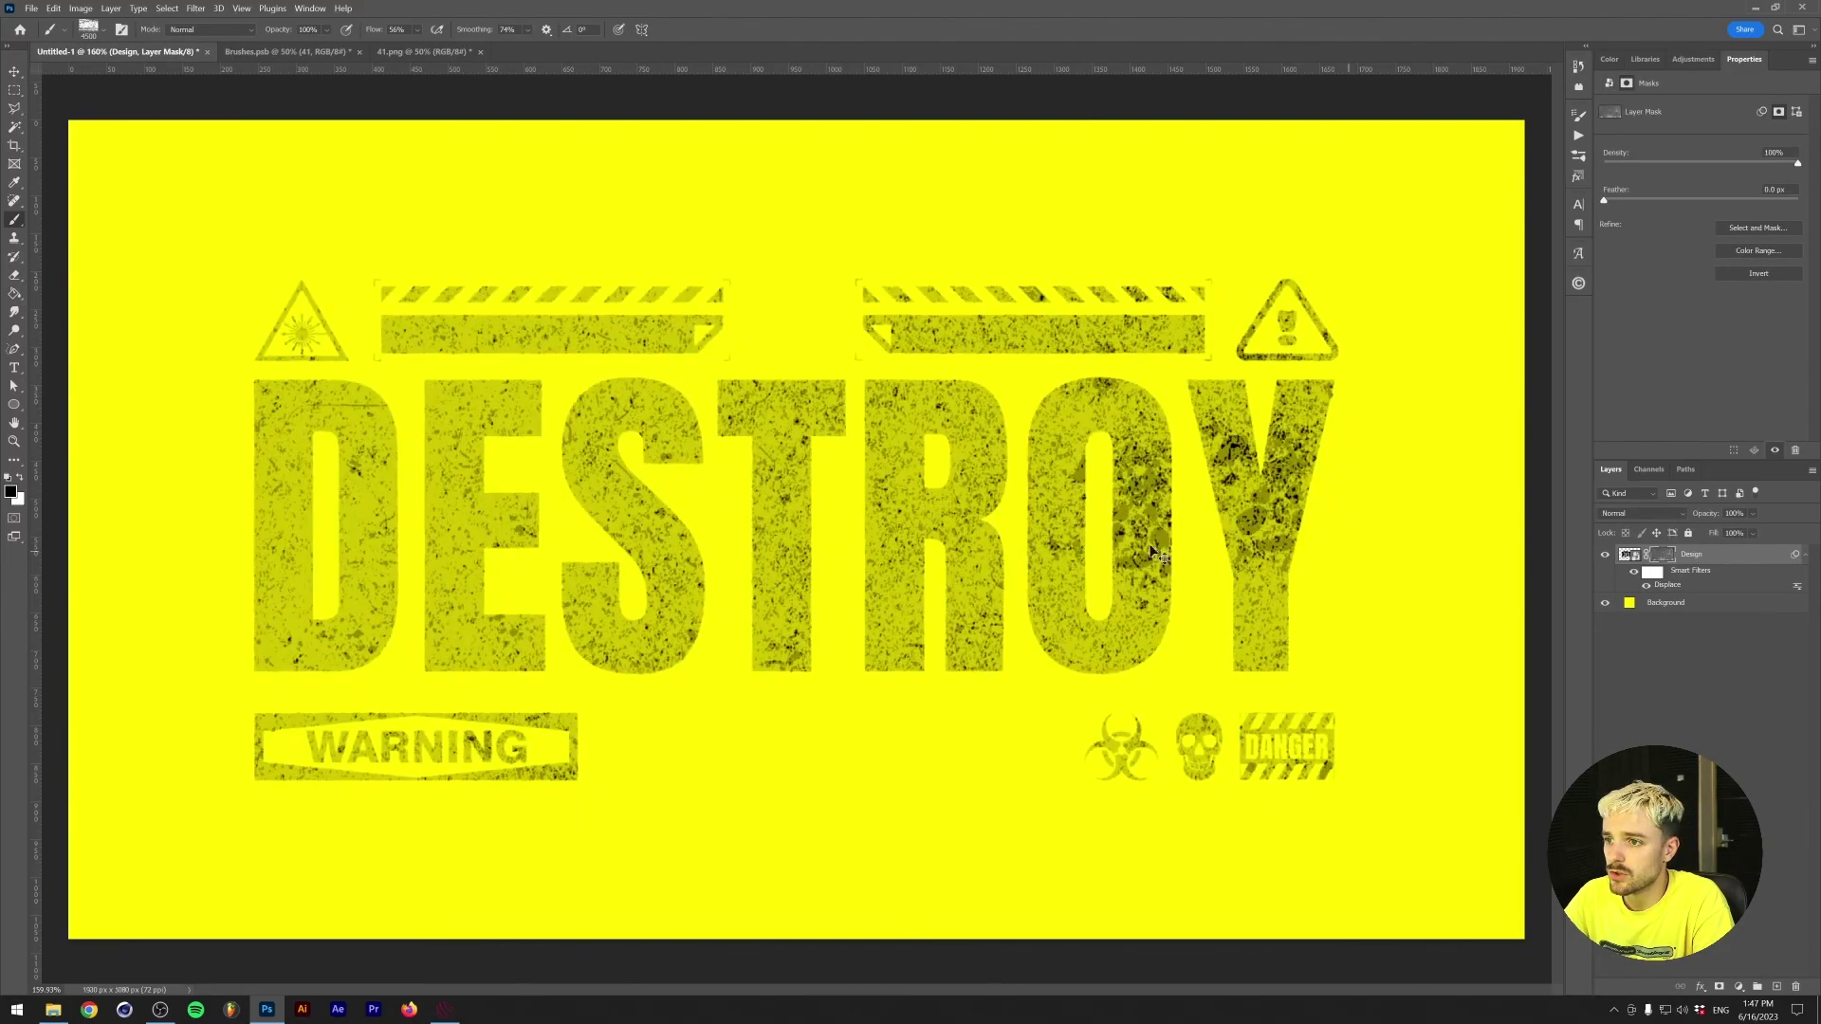
{"action": "key", "text": "ctrl+z"}
{"action": "key", "text": "ctrl+z"}
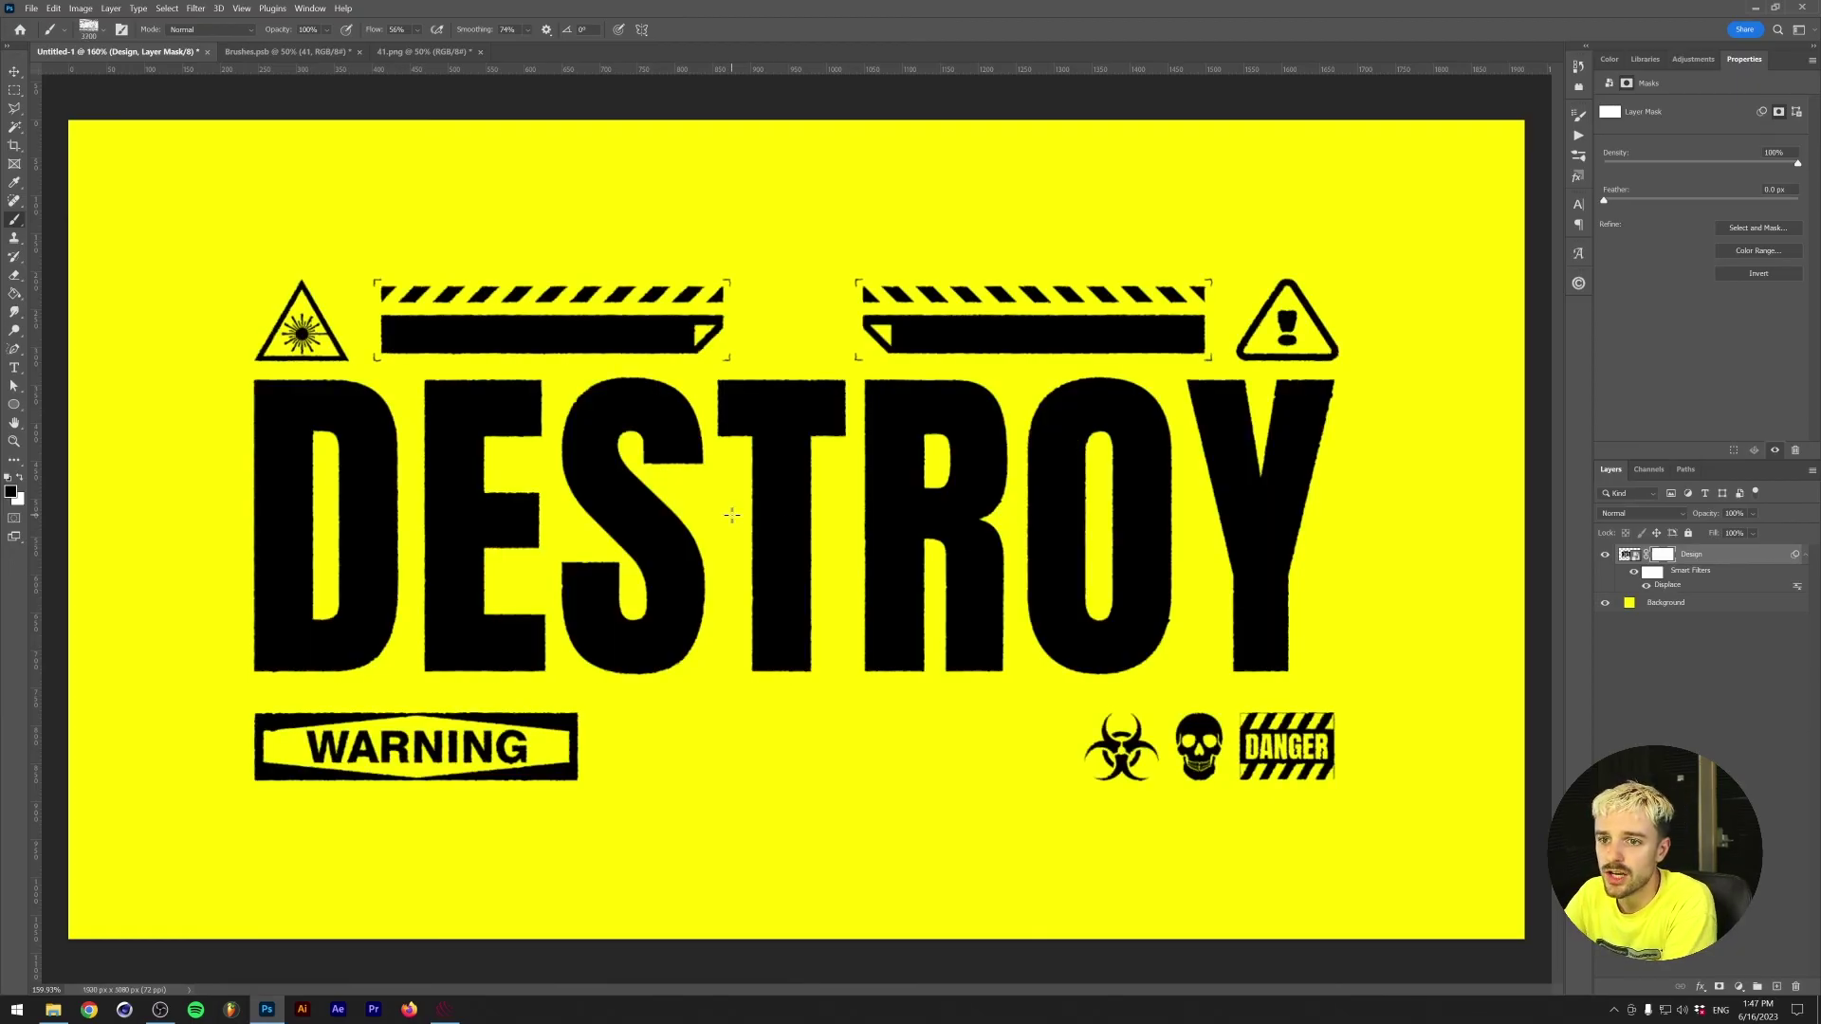
Reduce the texture brush size and stamp it once in black over the artwork on the Design layer's mask
{"action": "key", "text": "["}
{"action": "key", "text": "["}
{"action": "key", "text": "["}
{"action": "key", "text": "["}
{"action": "key", "text": "["}
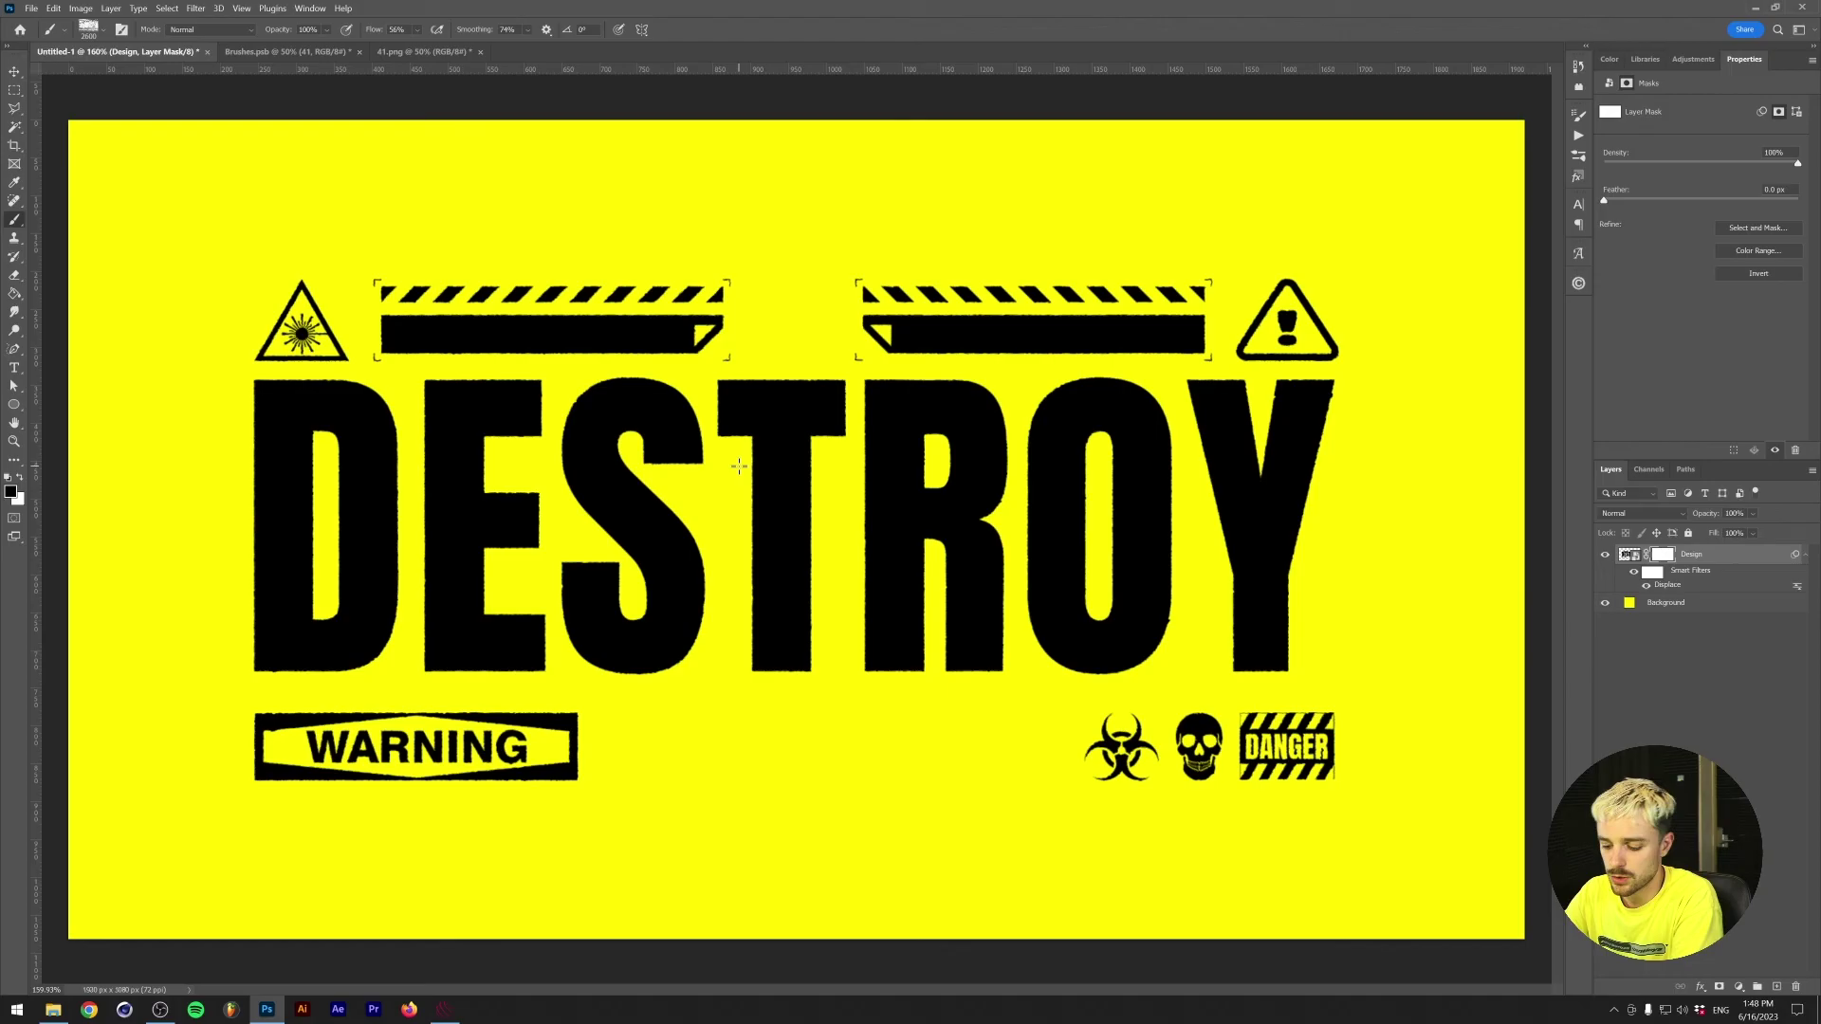
{"action": "scroll", "coordinate": [739, 466], "scroll_direction": "down", "scroll_amount": 4}
{"action": "key", "text": "["}
{"action": "key", "text": "["}
{"action": "key", "text": "["}
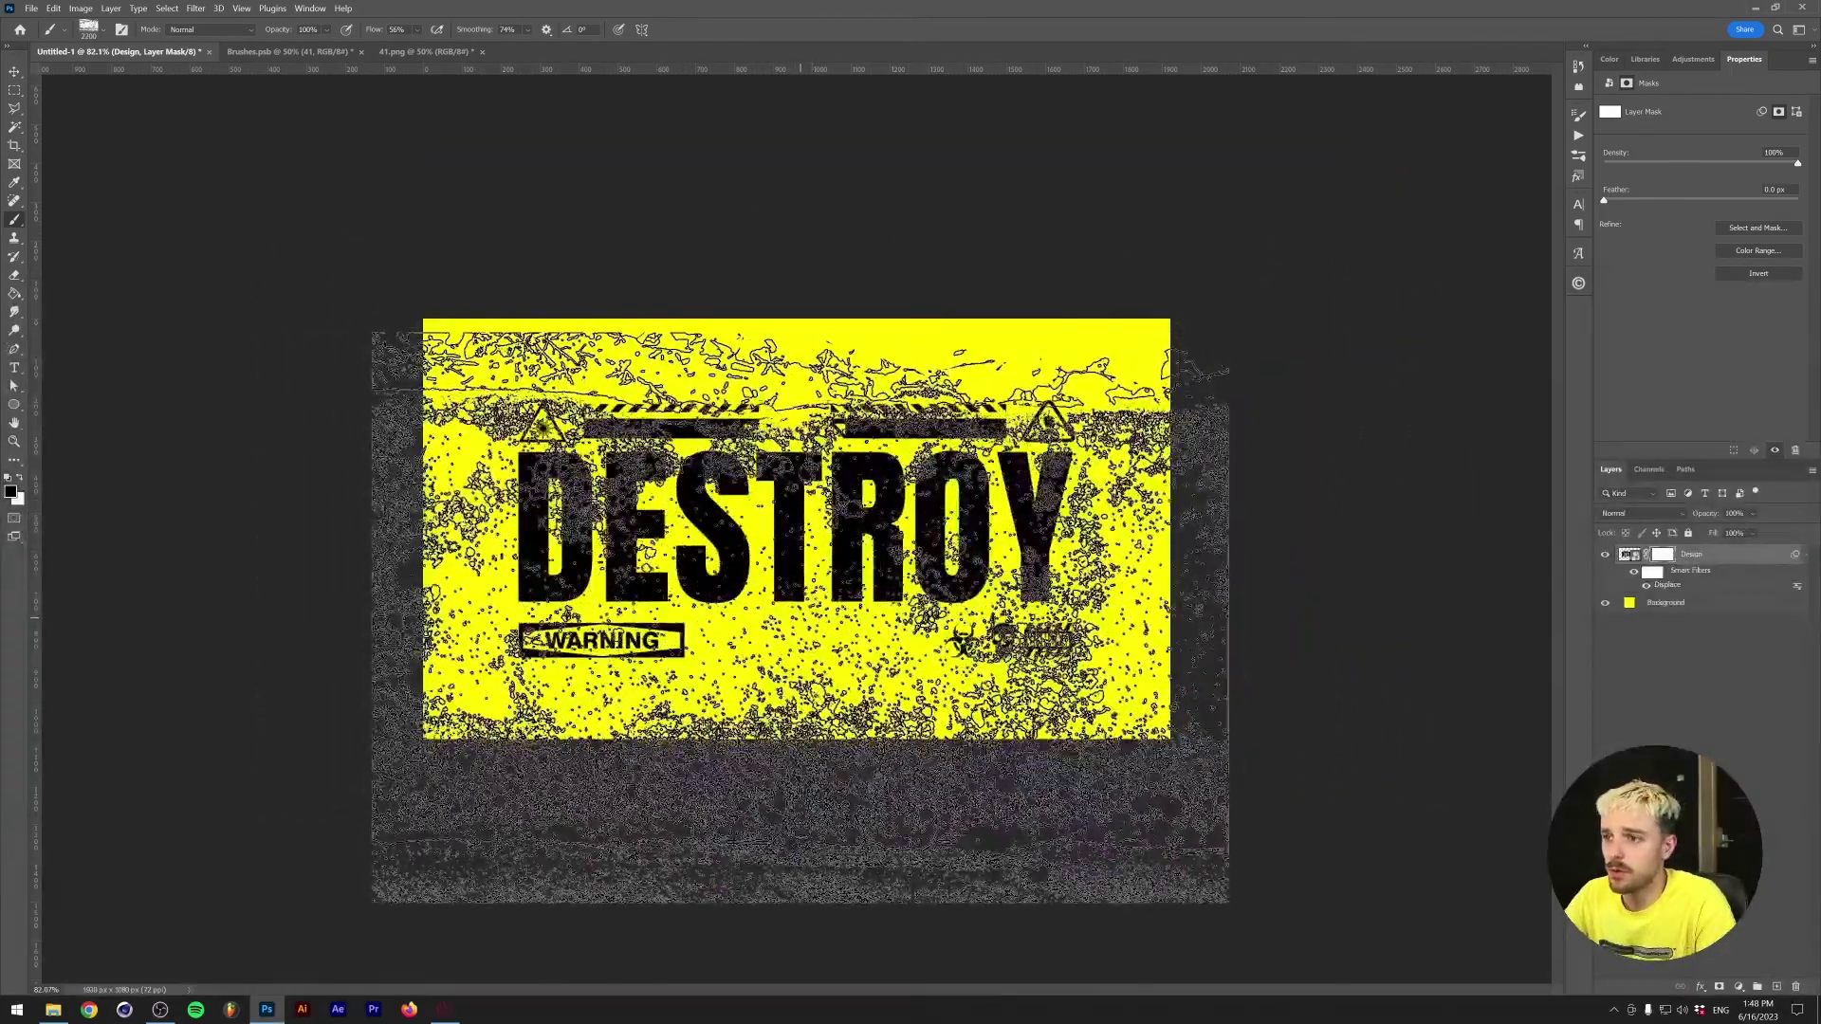
{"action": "left_click", "coordinate": [805, 604]}
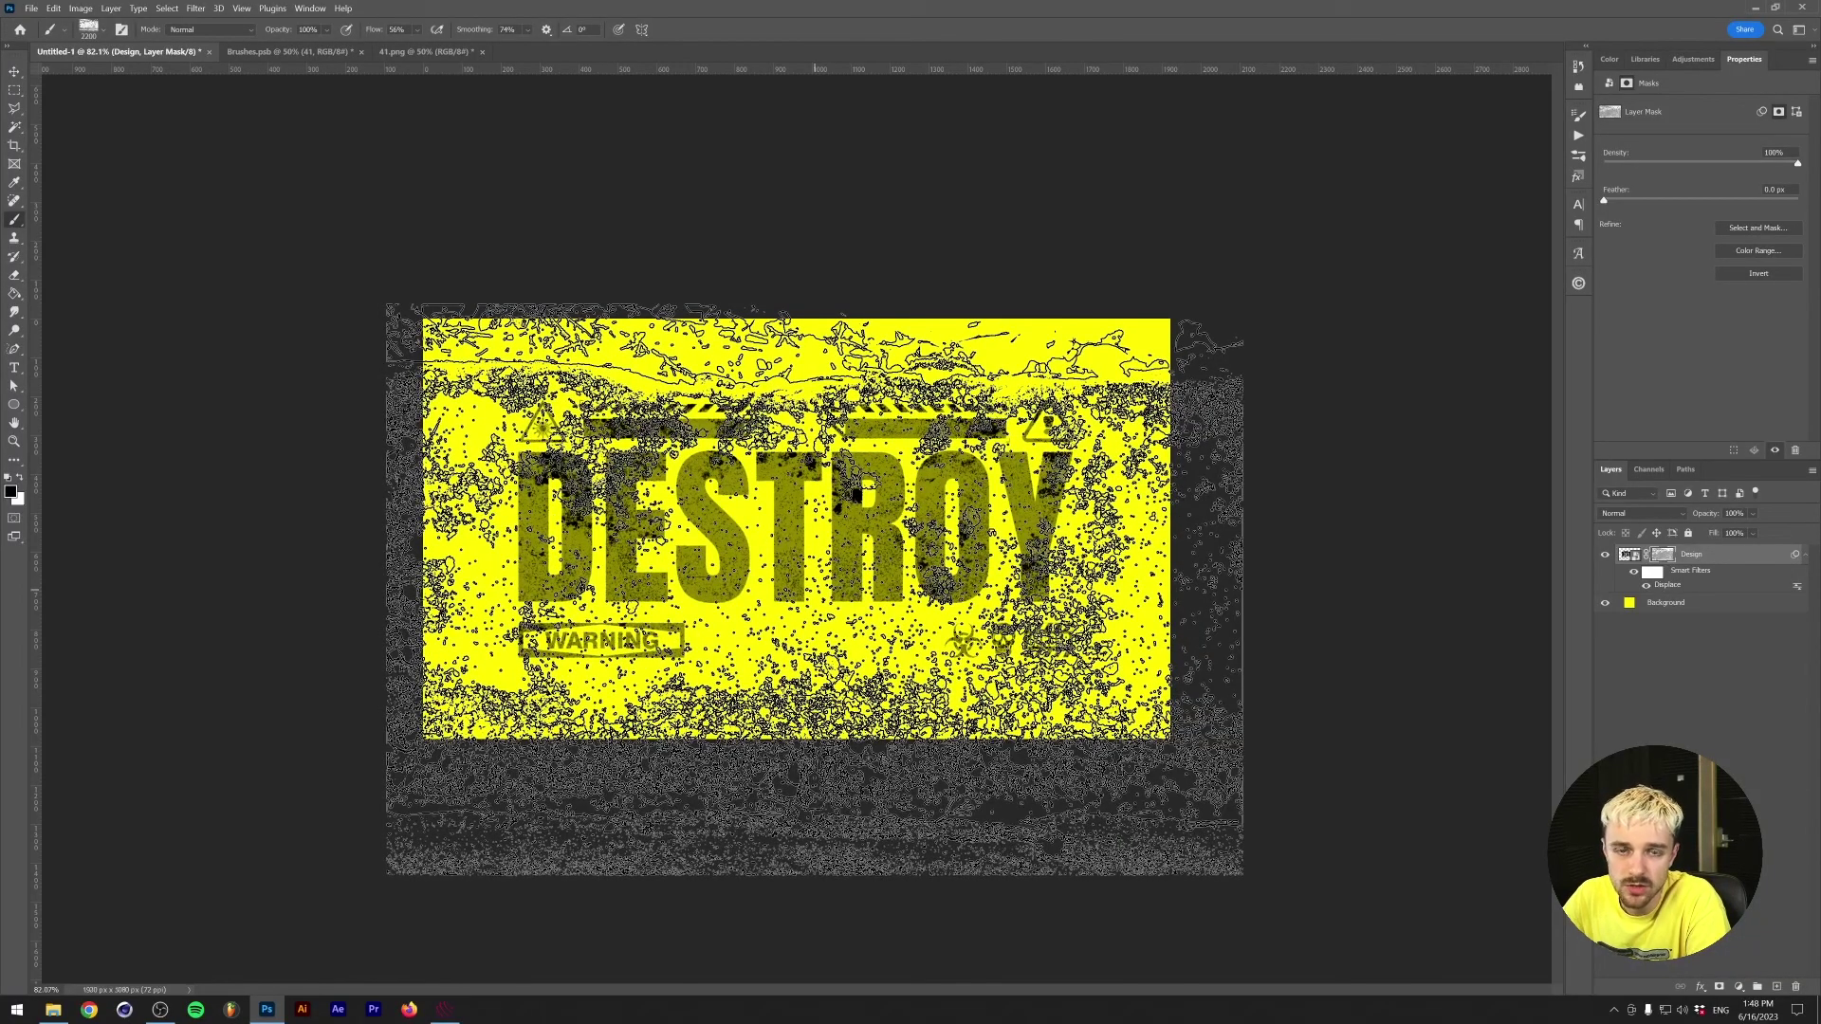
Alternate white and black stamps of the texture brush at slightly shifted positions to build up grunge on the mask
{"action": "key", "text": "x"}
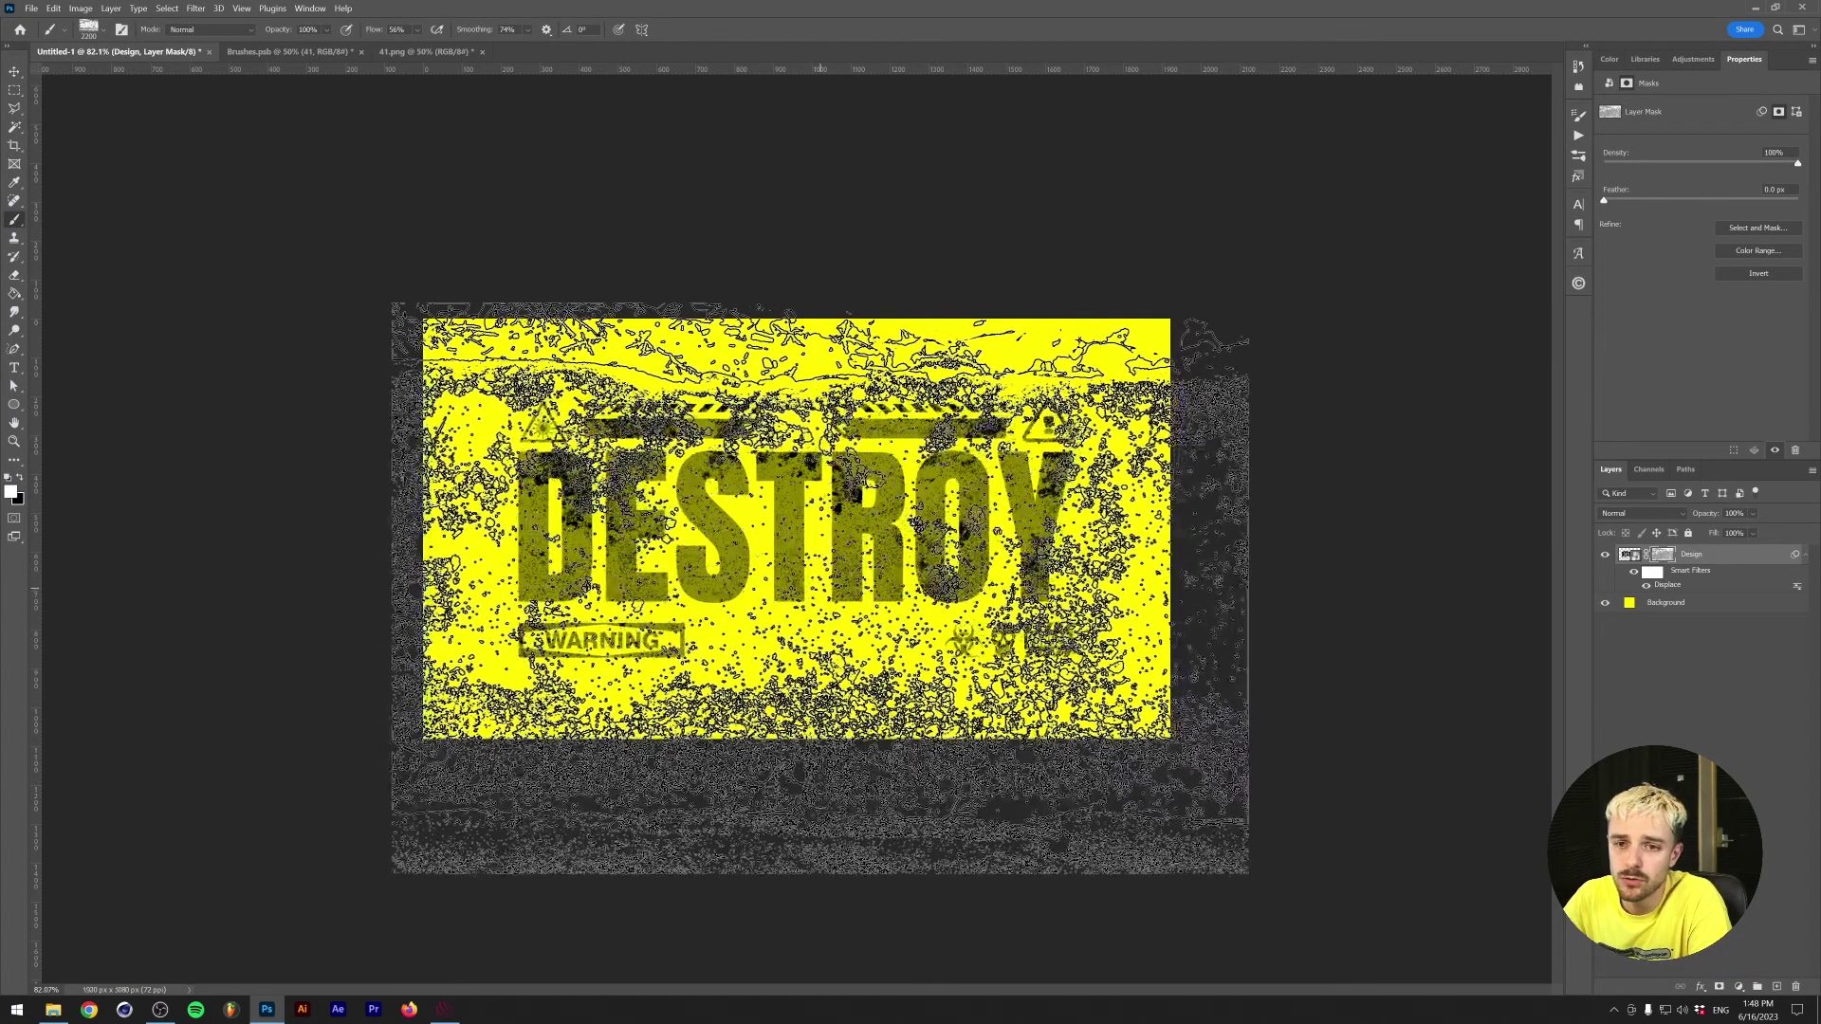
{"action": "left_click", "coordinate": [820, 588]}
{"action": "key", "text": "x"}
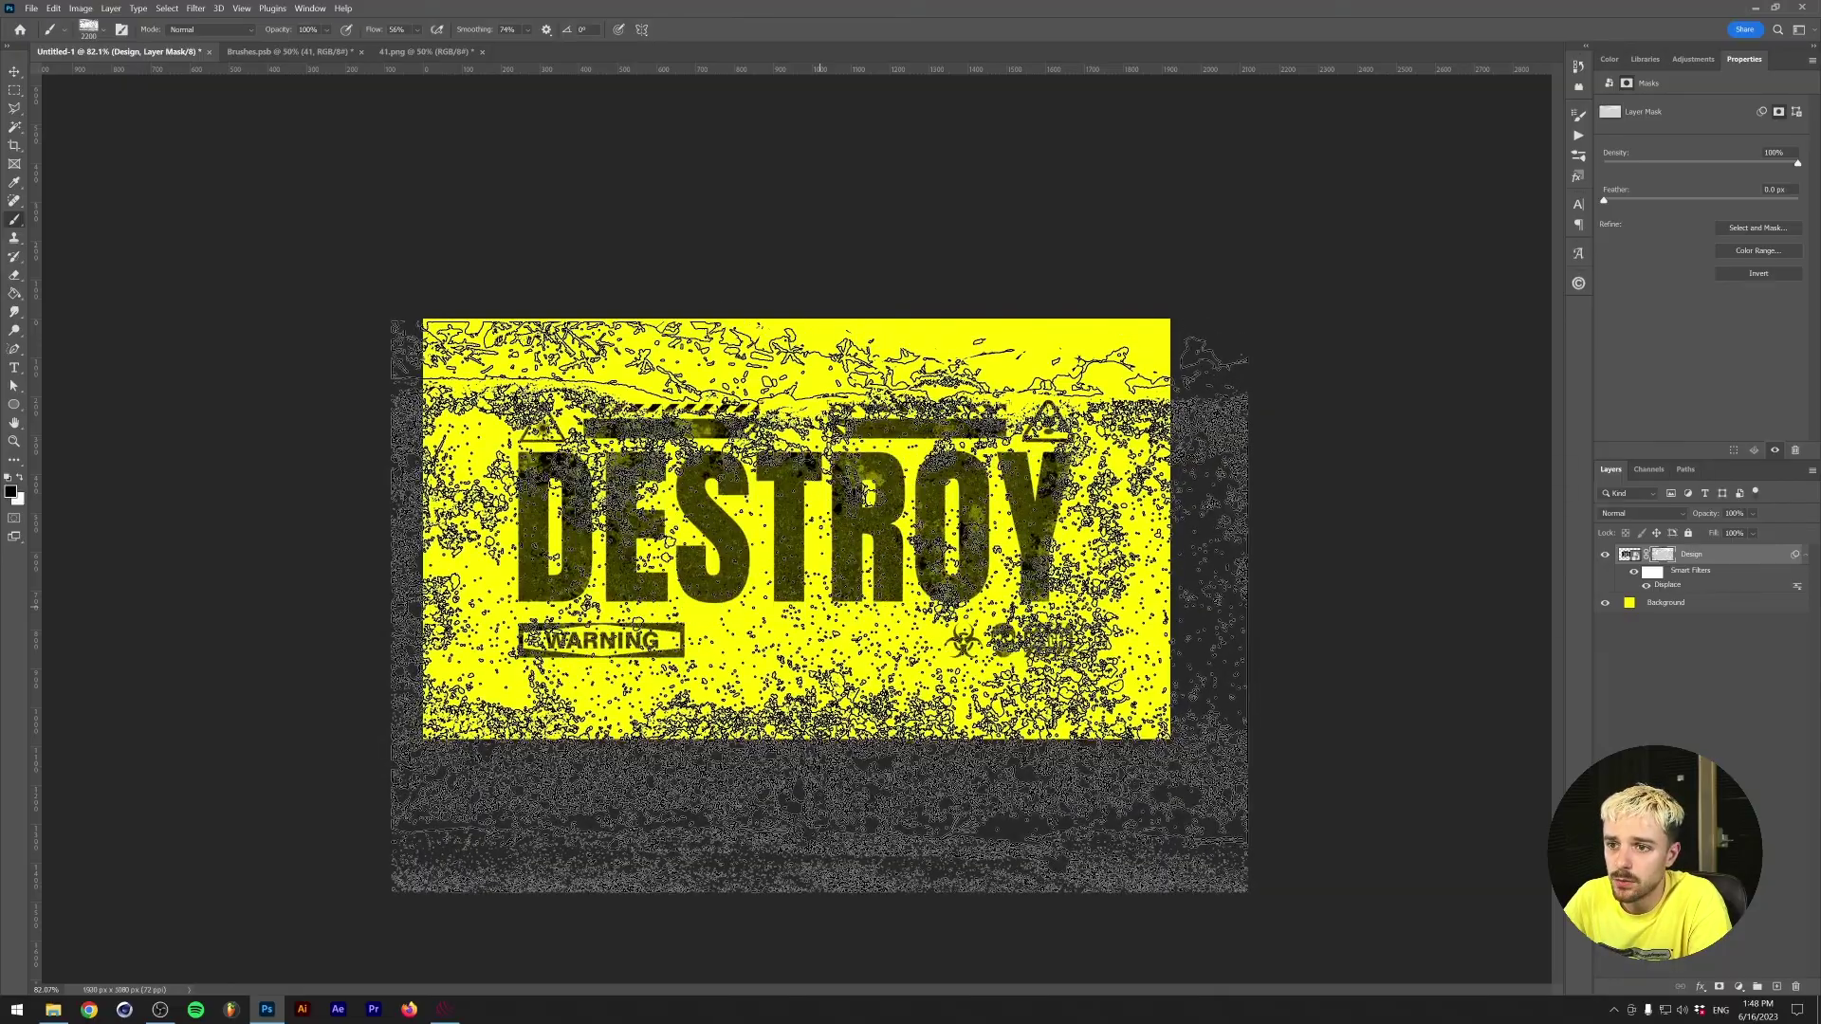
{"action": "left_click", "coordinate": [818, 599]}
{"action": "key", "text": "x"}
{"action": "left_click", "coordinate": [813, 582]}
{"action": "key", "text": "x"}
{"action": "left_click", "coordinate": [814, 581]}
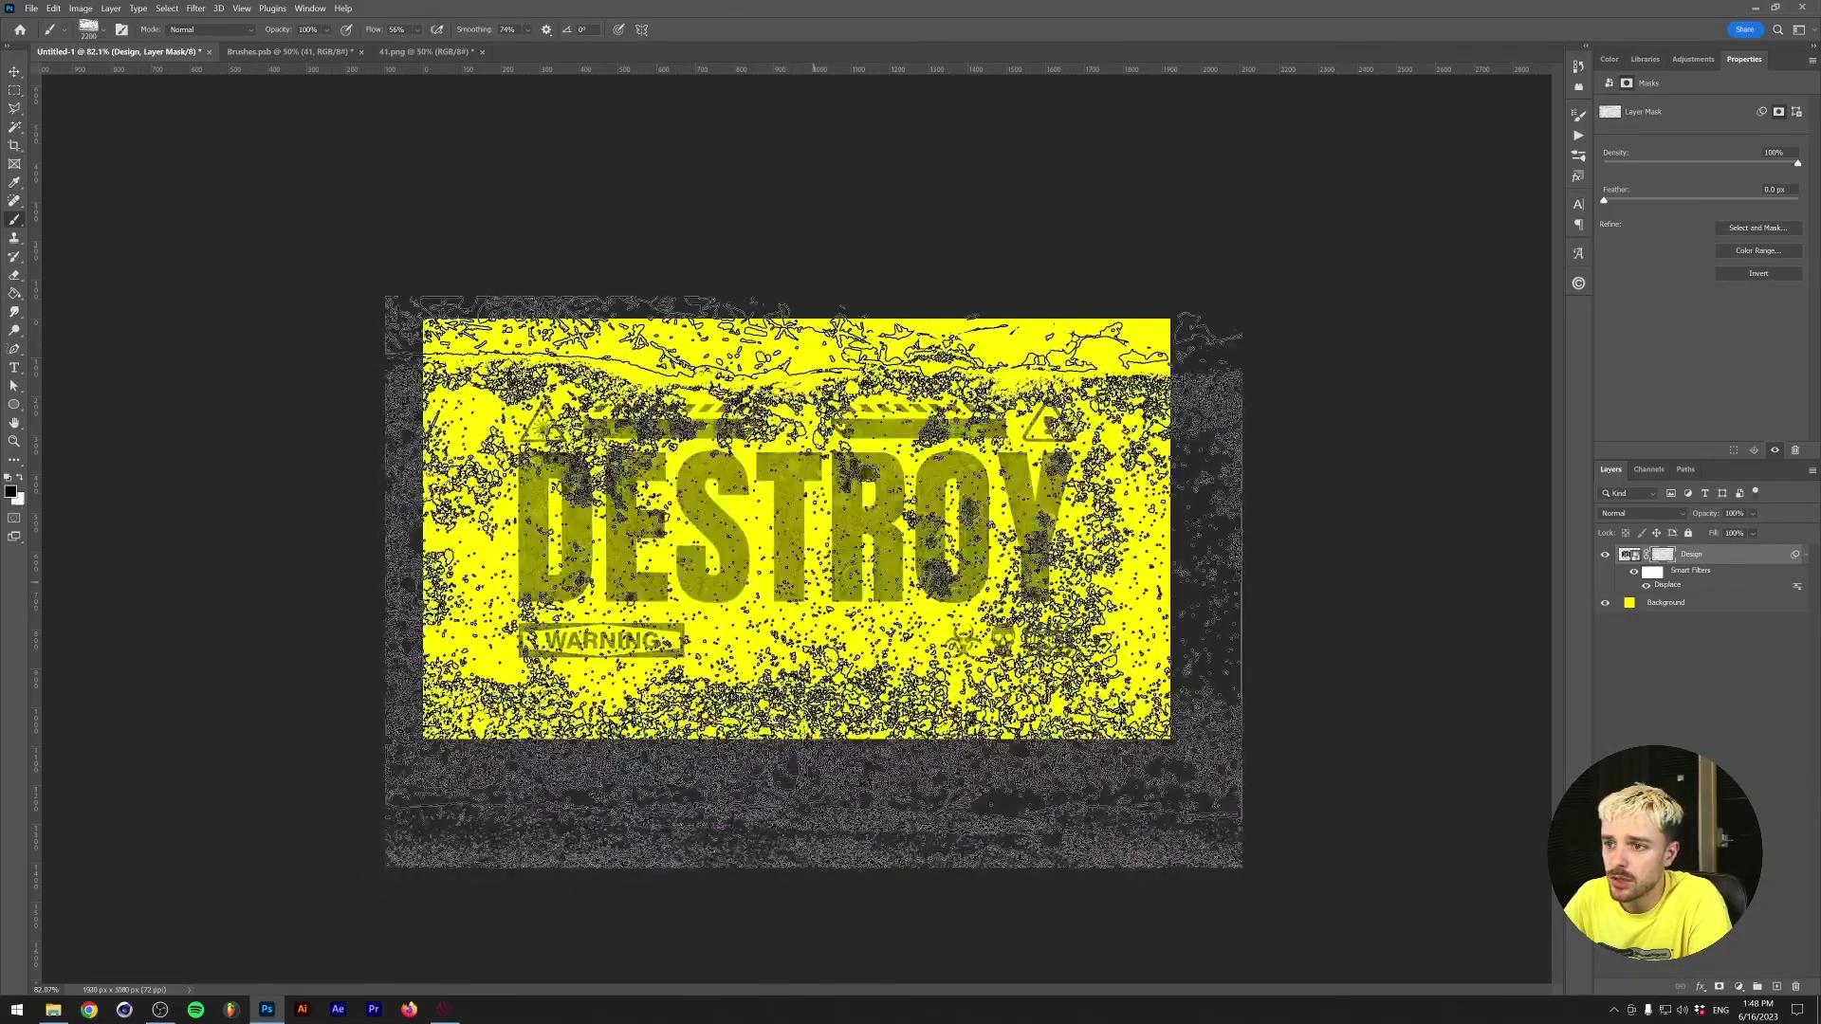
{"action": "key", "text": "x"}
{"action": "left_click", "coordinate": [799, 602]}
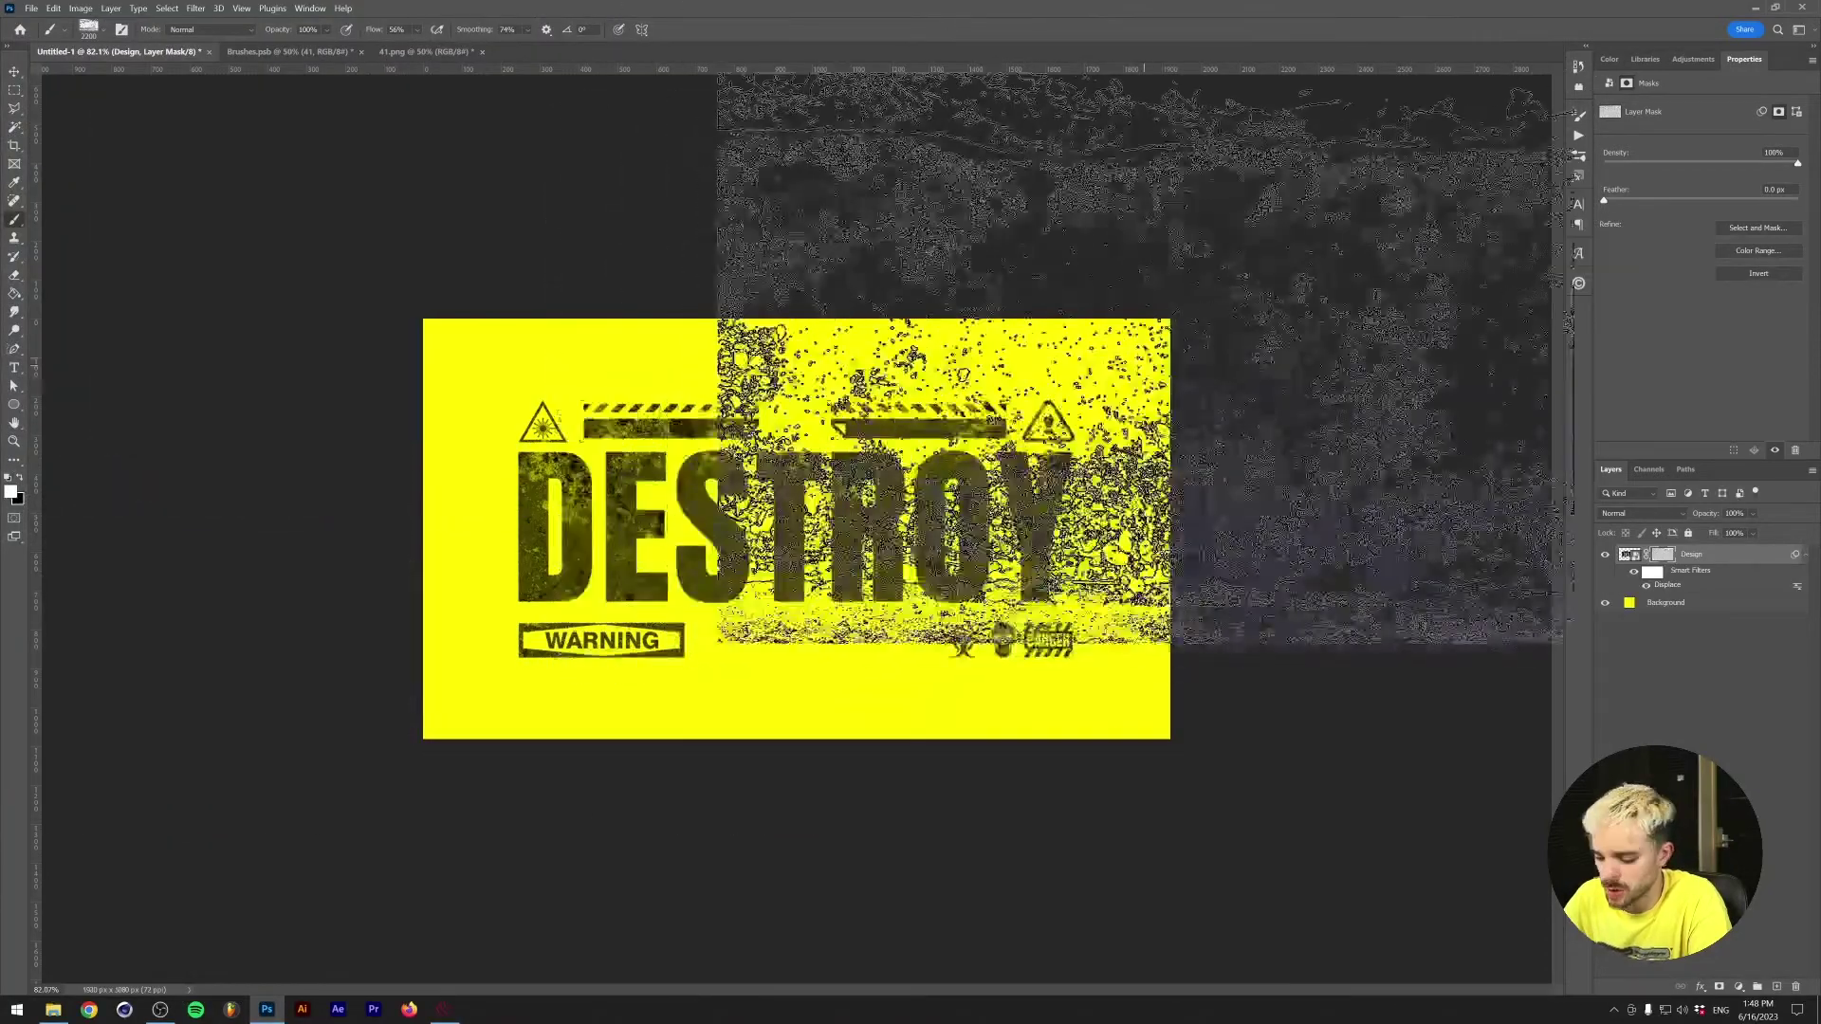
Apply Levels to the Design mask with input levels of about 100, 0.67 and 169, and return to the Brush tool
{"action": "scroll", "coordinate": [1105, 372], "scroll_direction": "up", "scroll_amount": 5}
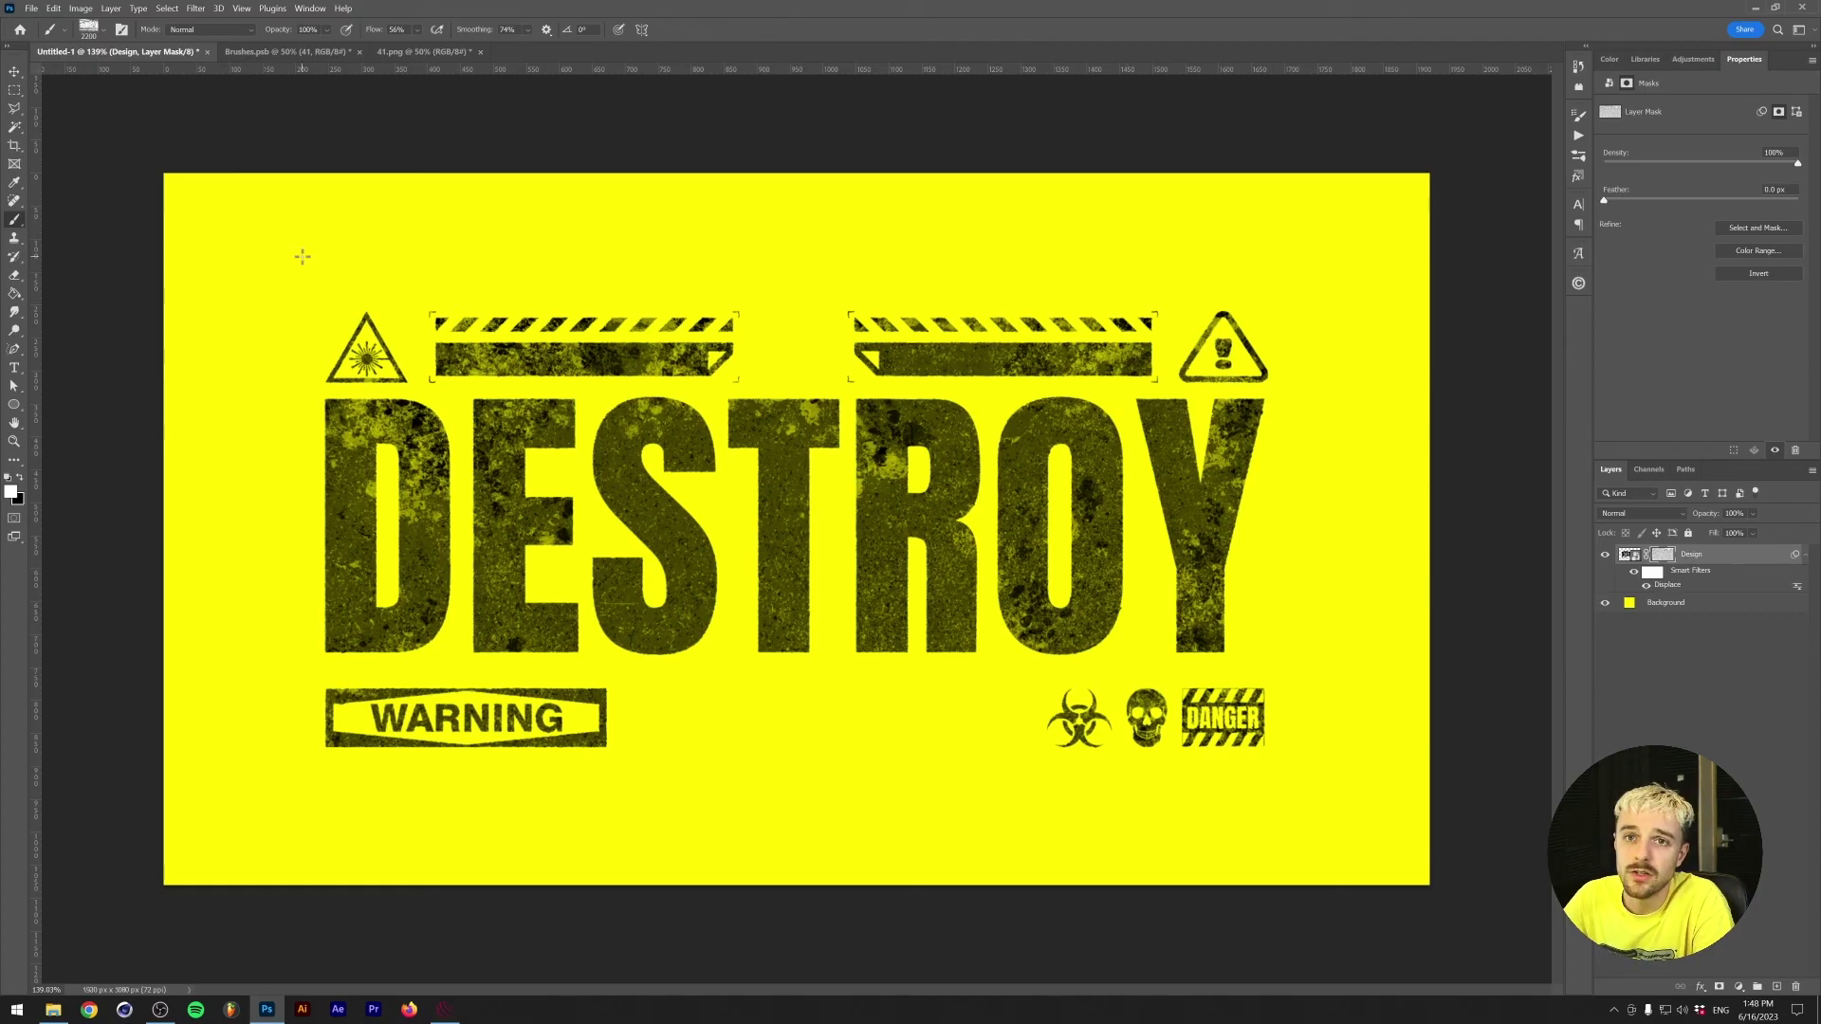
{"action": "left_click", "coordinate": [81, 14]}
{"action": "mouse_move", "coordinate": [114, 42]}
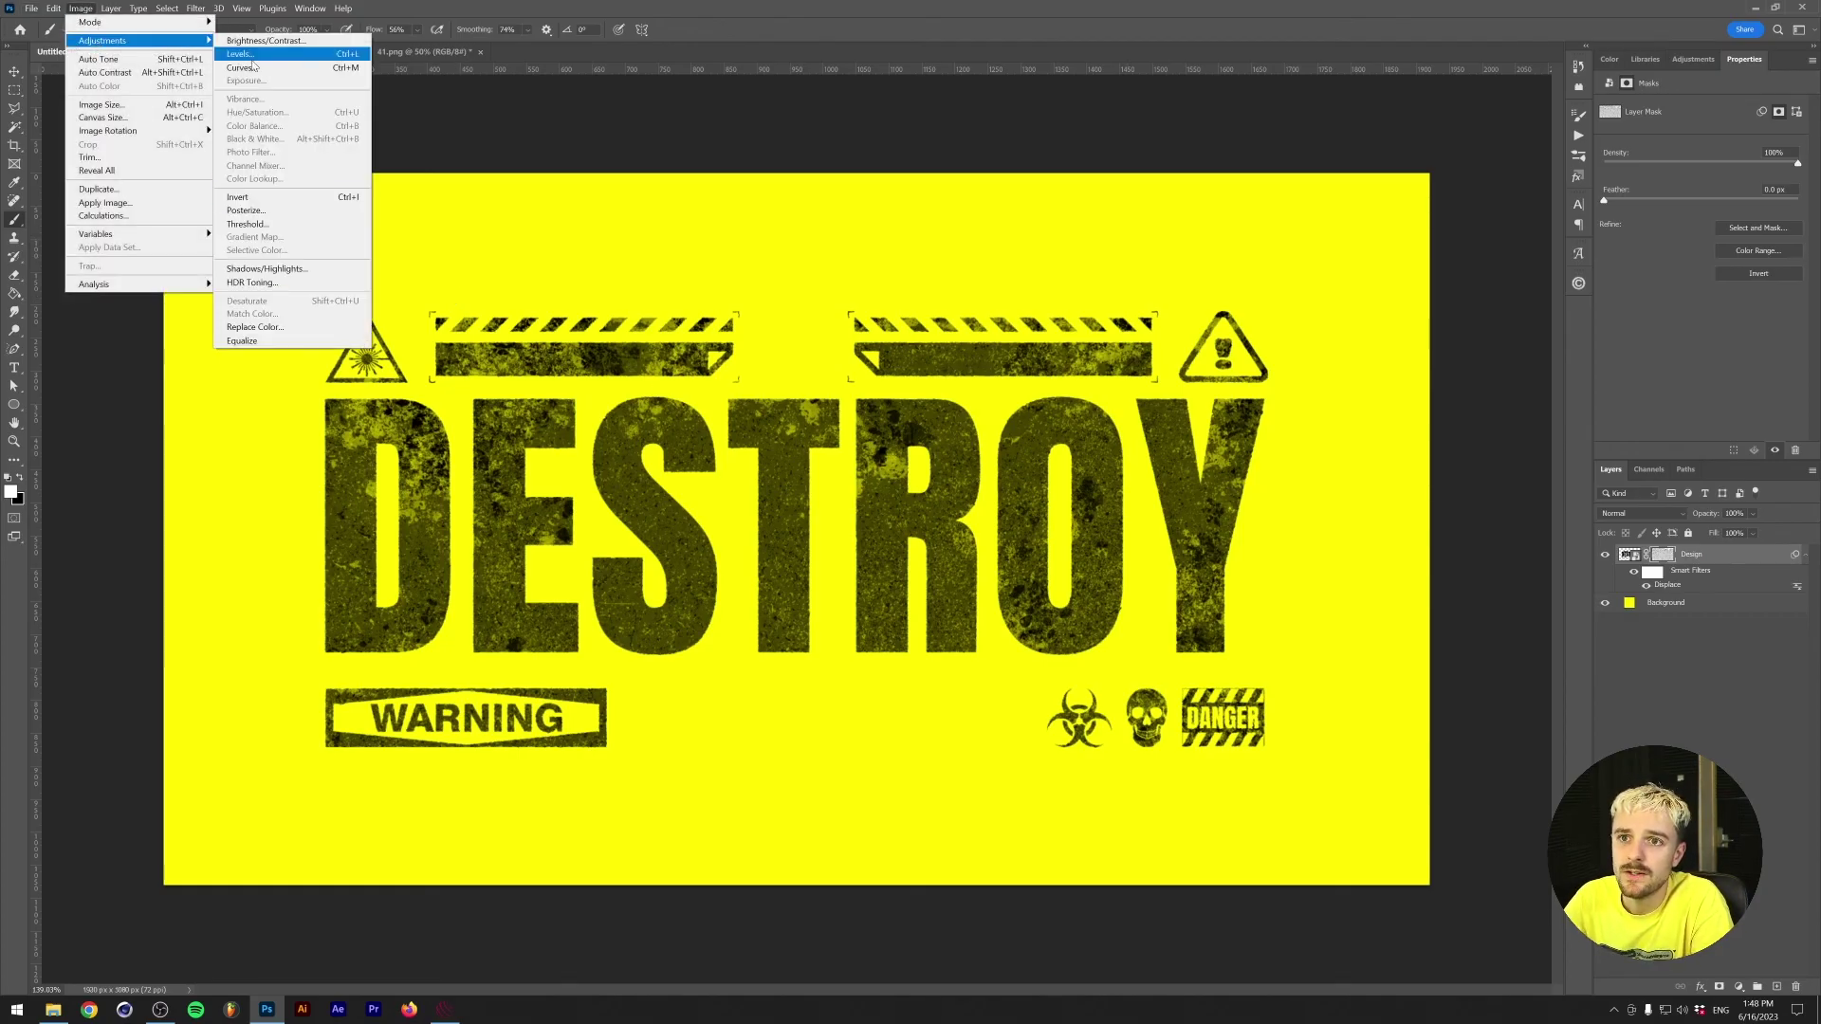
{"action": "left_click", "coordinate": [285, 62]}
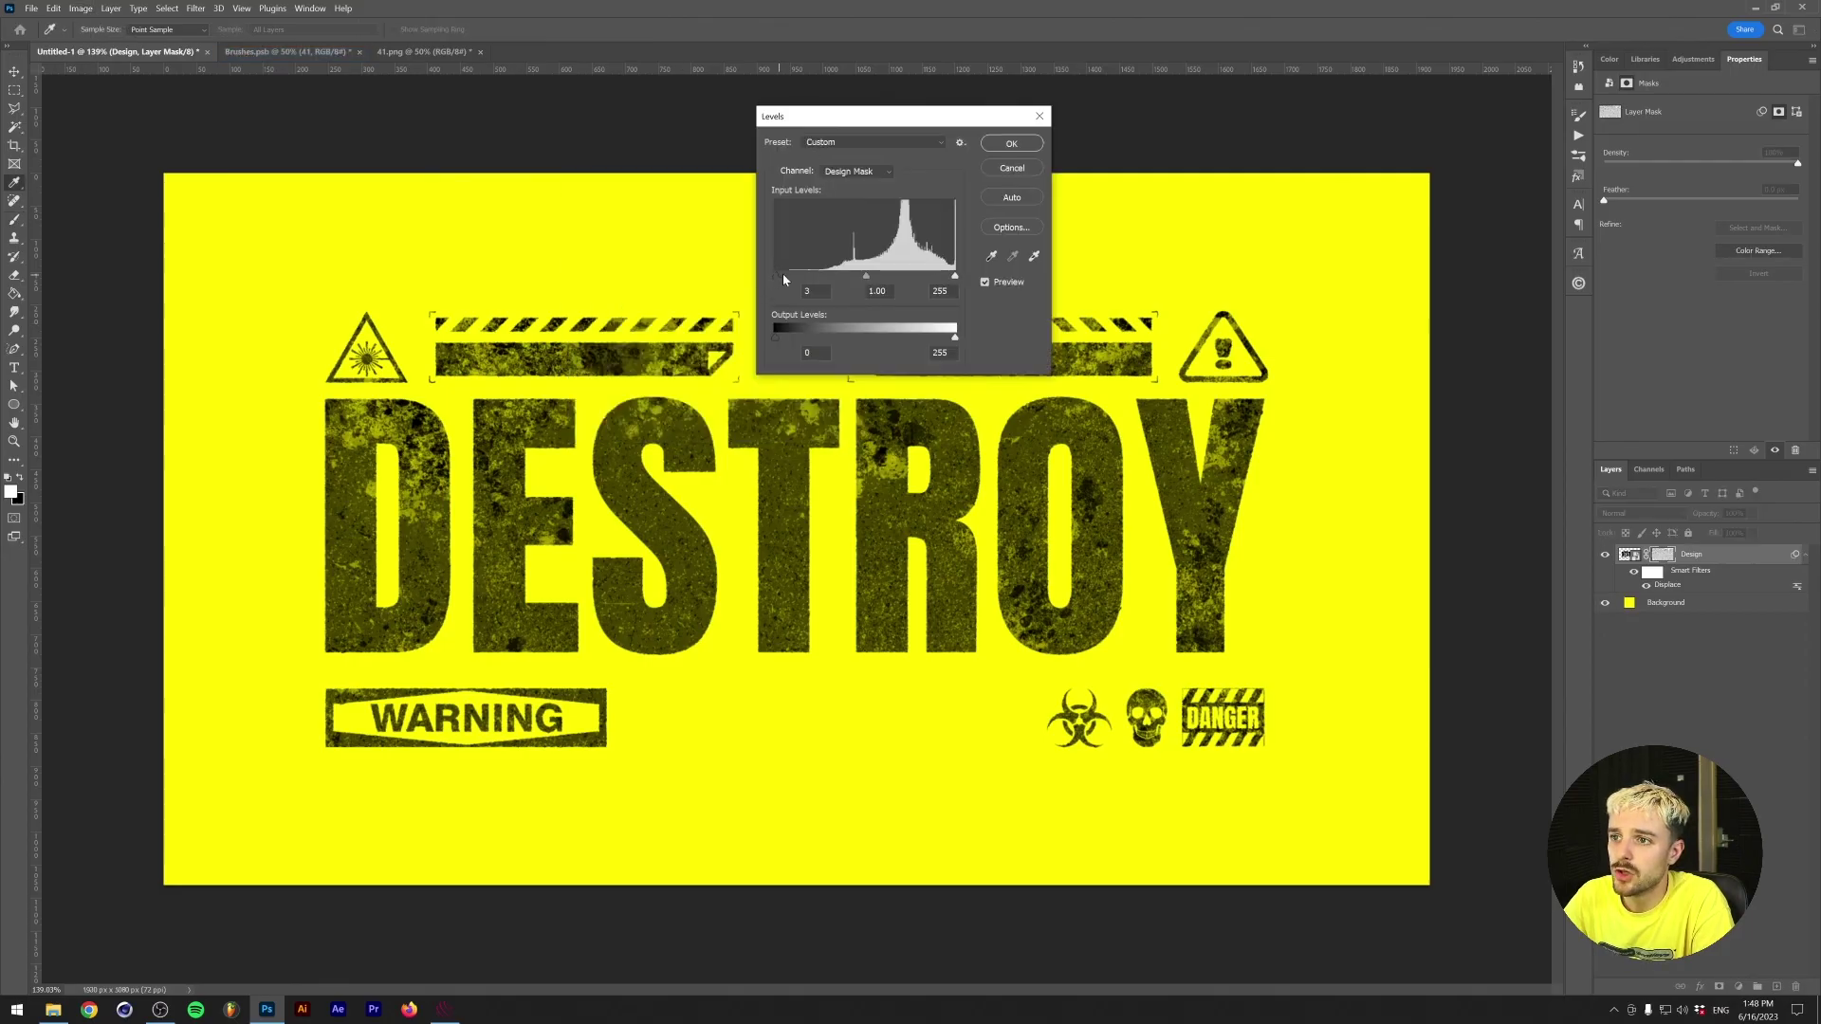
{"action": "left_click_drag", "start_coordinate": [775, 276], "coordinate": [824, 276]}
{"action": "left_click_drag", "start_coordinate": [954, 276], "coordinate": [848, 276]}
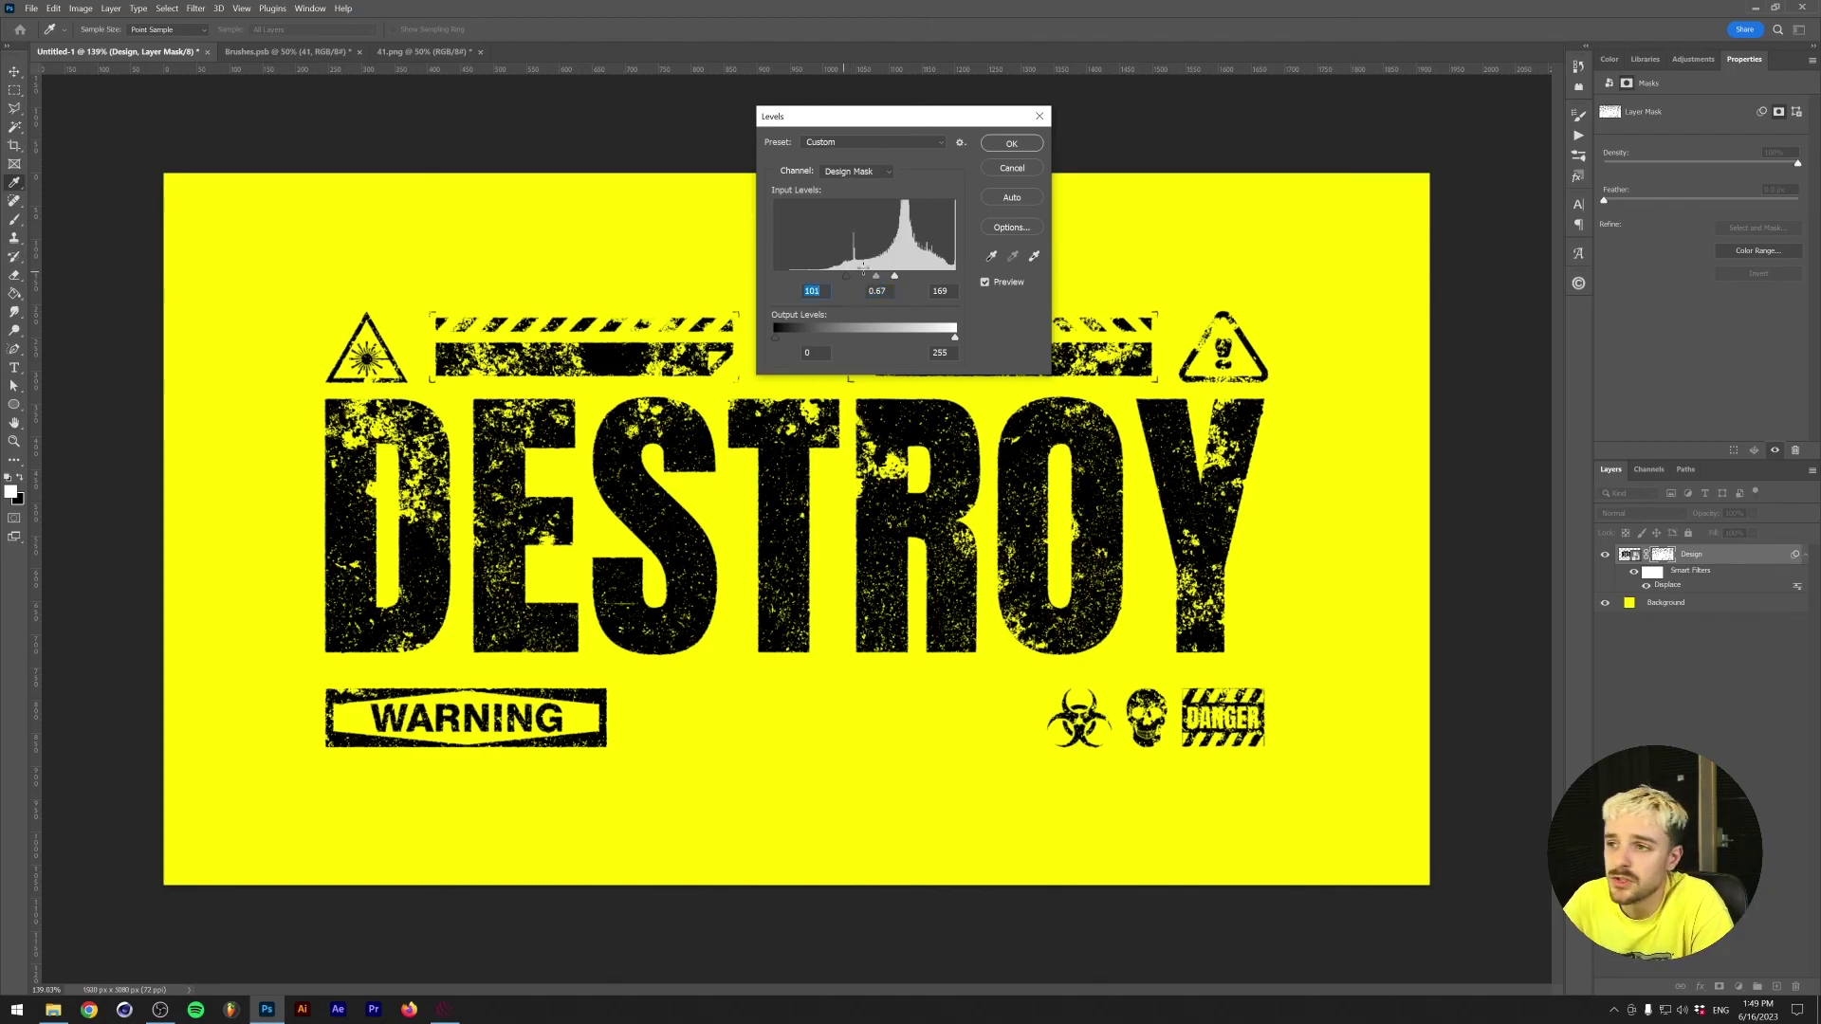
{"action": "key", "text": "Down"}
{"action": "left_click", "coordinate": [996, 150]}
{"action": "key", "text": "b"}
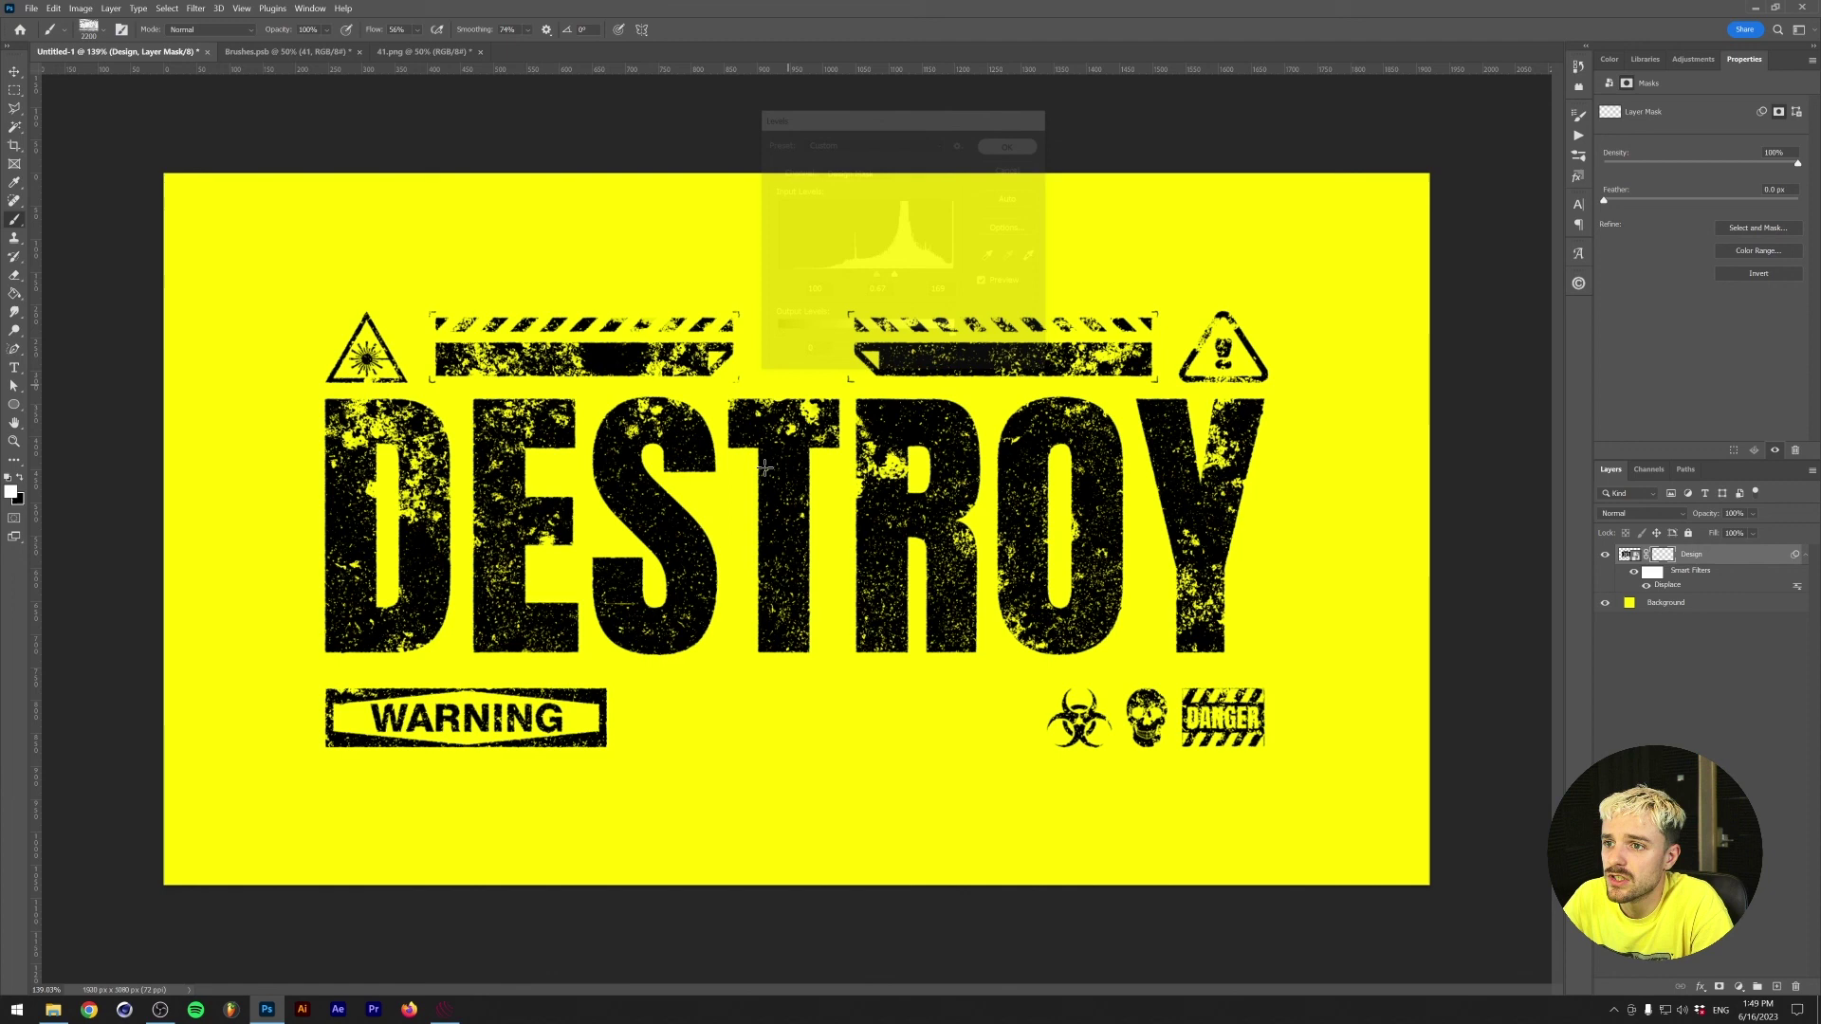